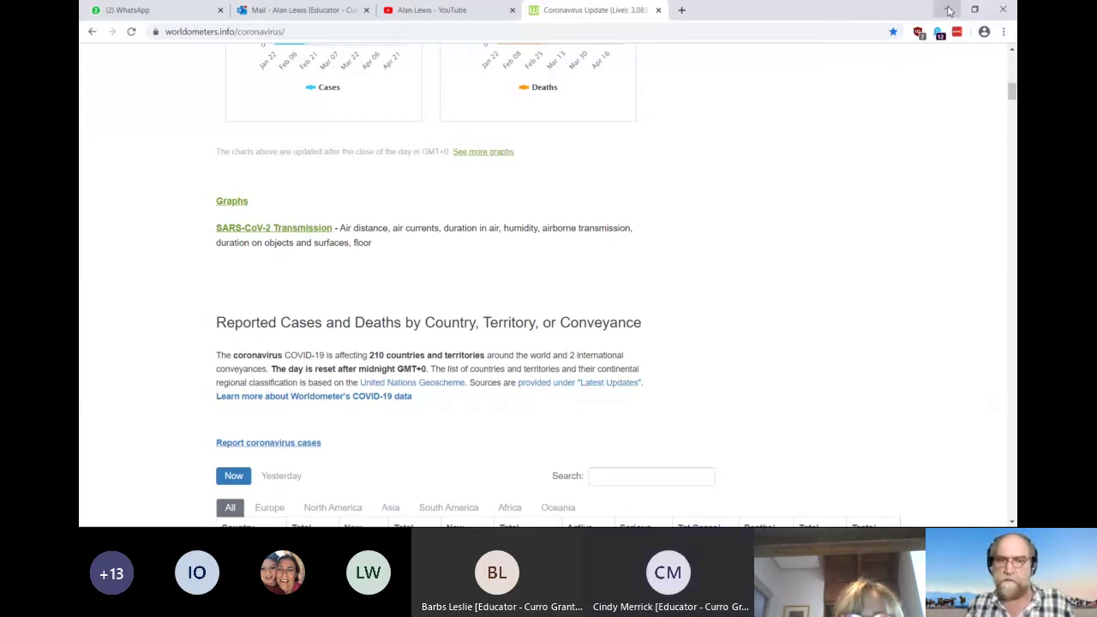
- Play the New Tab Chrome recording from the Captures folder in VLC, and close the player
click(949, 10)
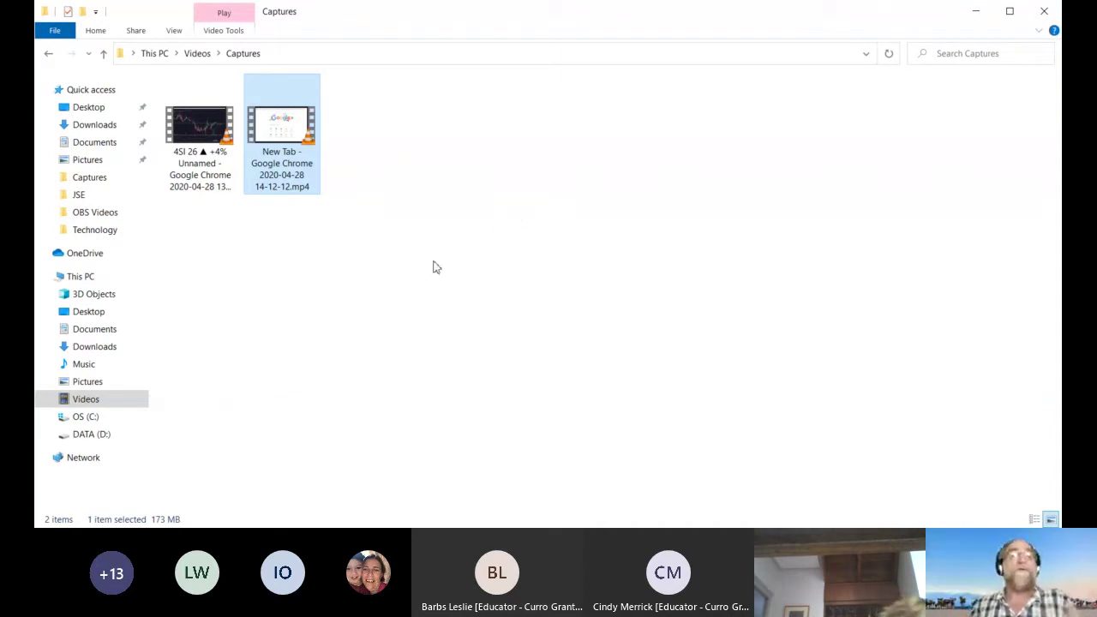
double_click(289, 131)
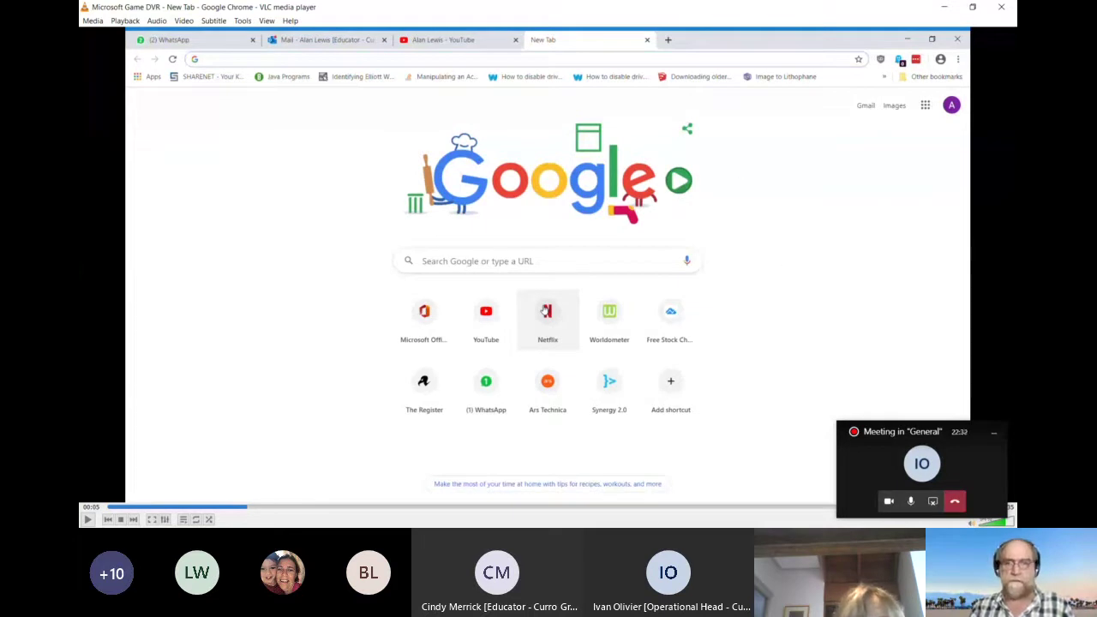
click(935, 503)
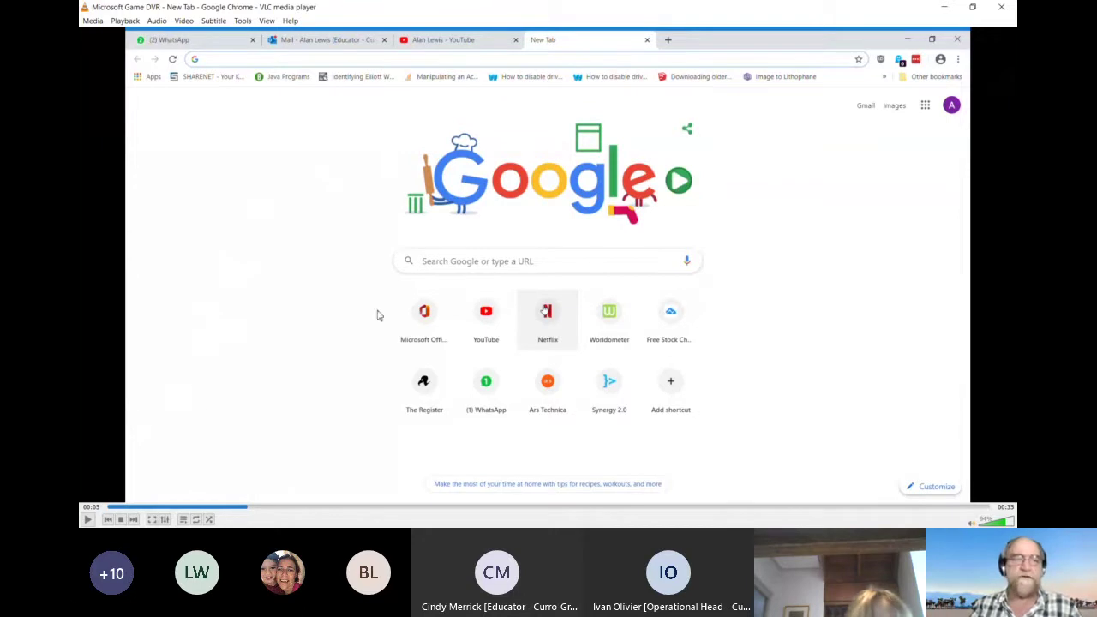
click(88, 520)
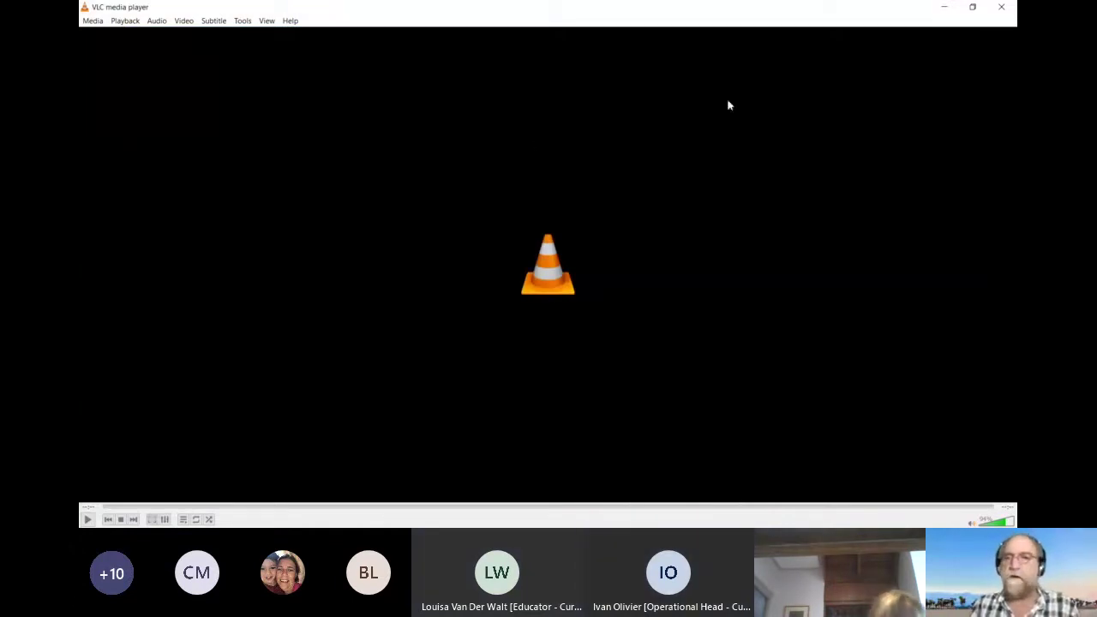
click(1000, 9)
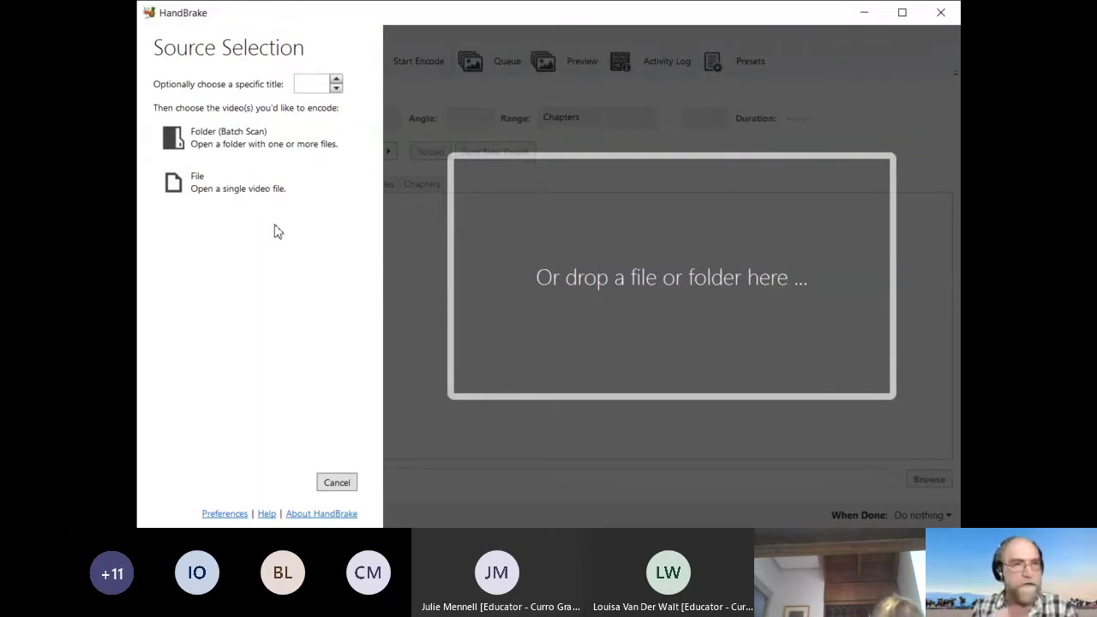
- In HandBrake, browse for a single source file and rename the New Tab recording as test, leaving the file dialog without loading it
click(239, 191)
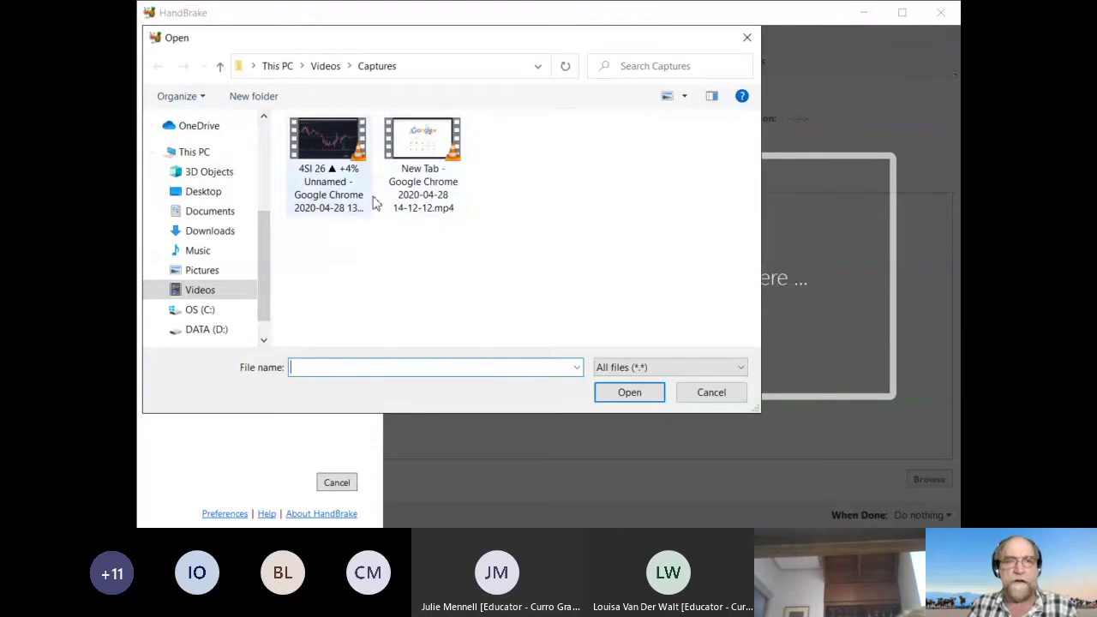
click(421, 149)
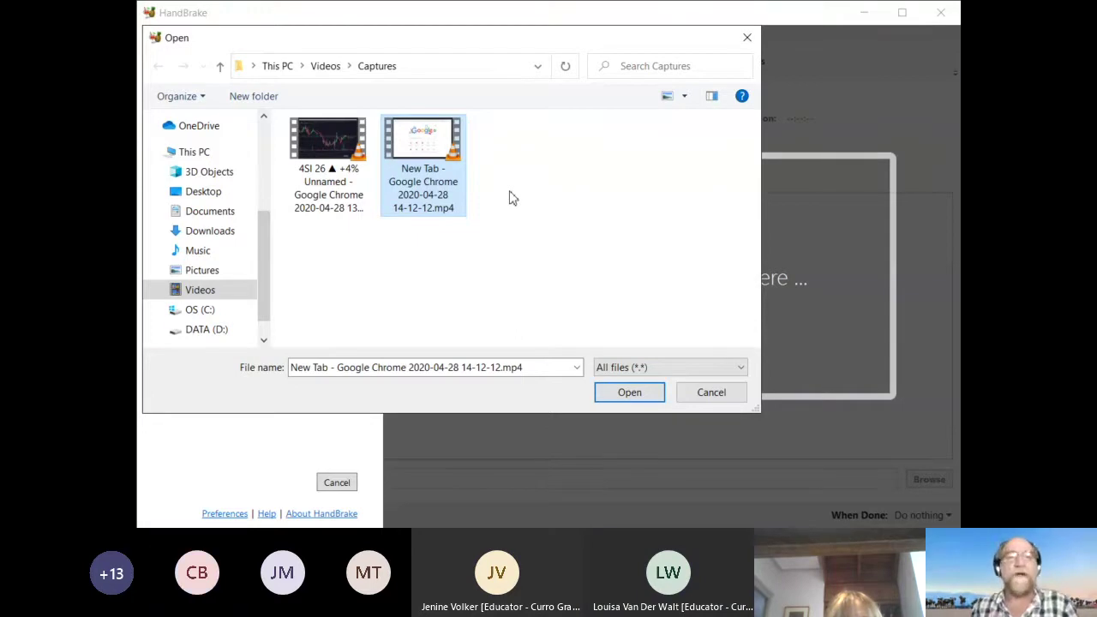
click(428, 212)
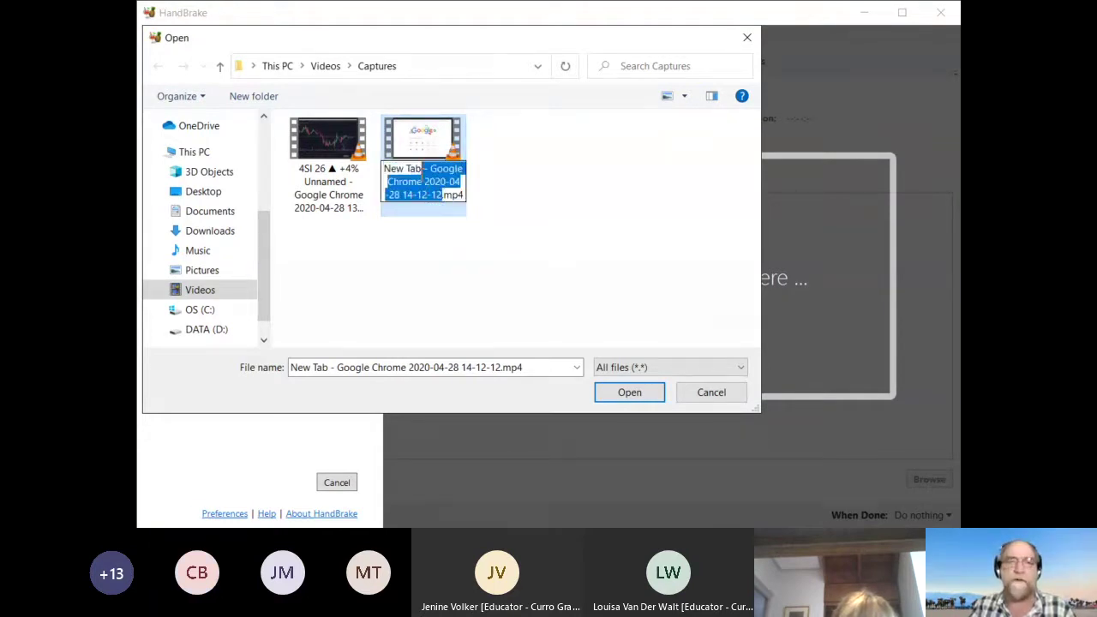
text(test)
click(388, 207)
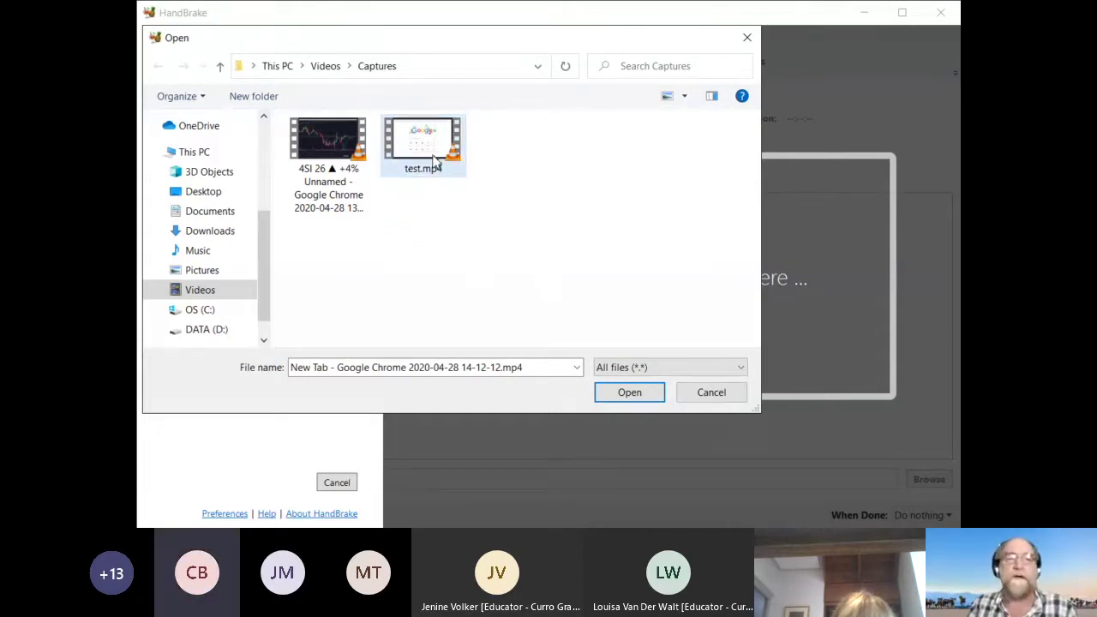
click(708, 398)
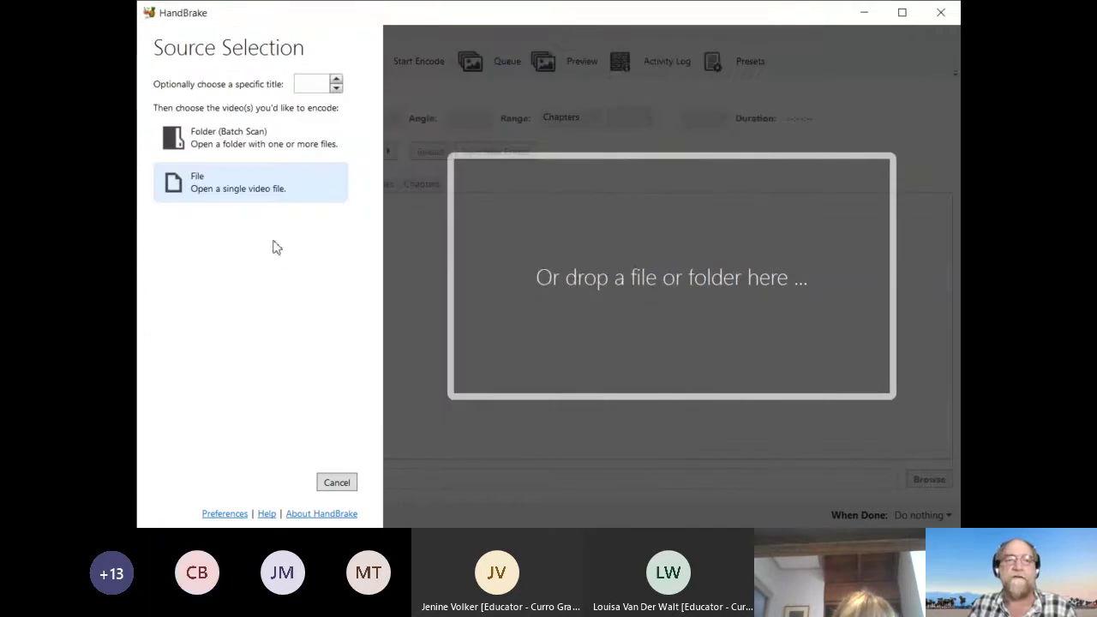
- Load test.mp4 as the source and encode it to Test-1.mp4 with the Fast 1080p30 preset, then close HandBrake
click(186, 190)
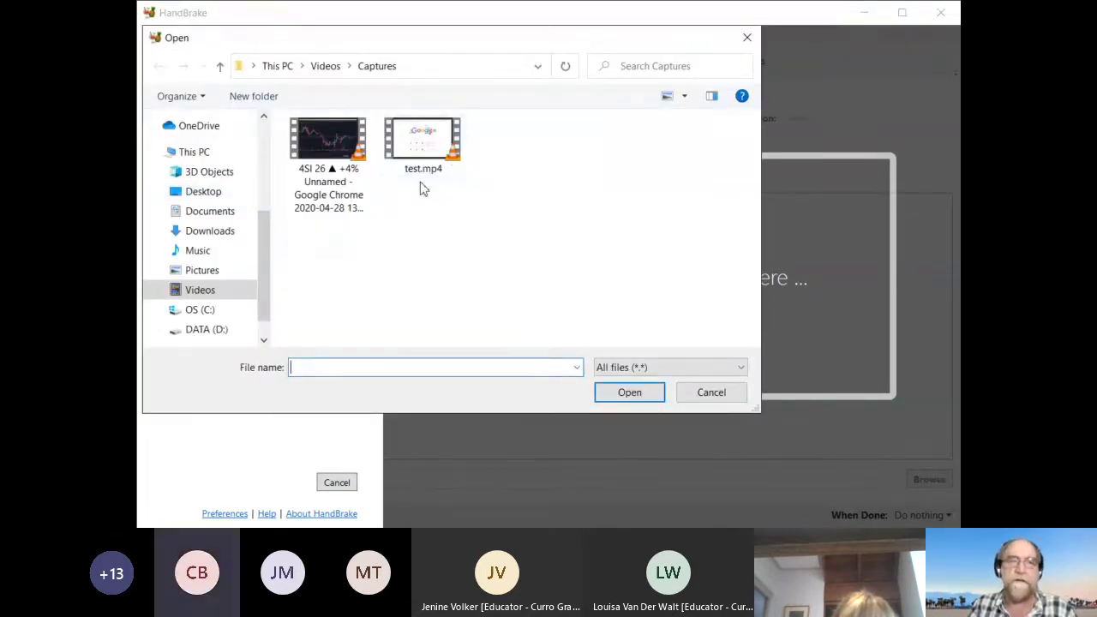
click(432, 146)
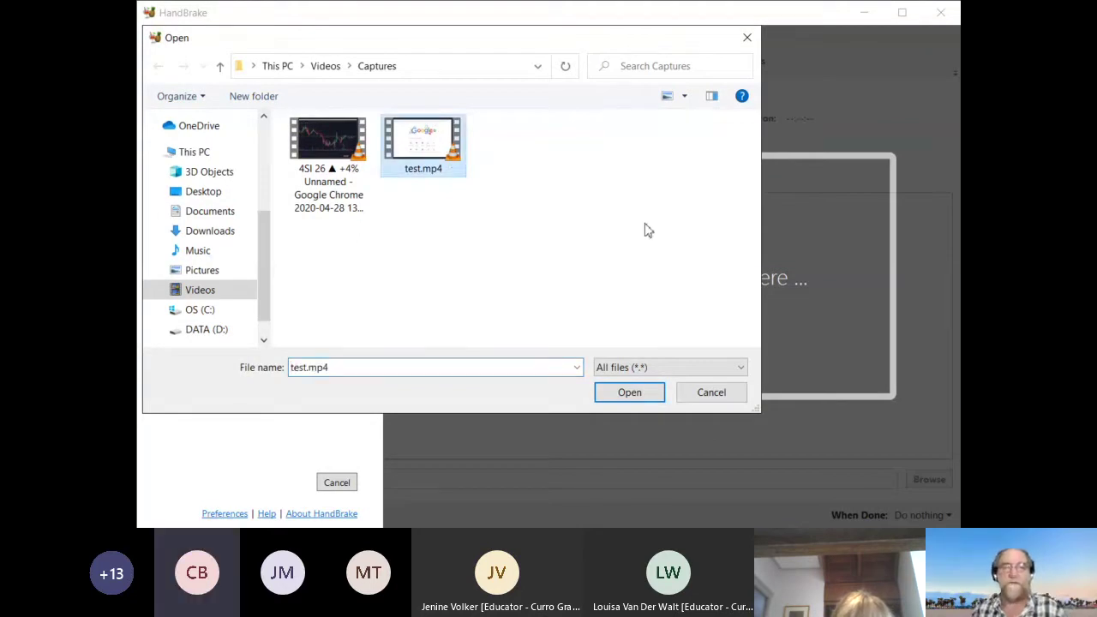
click(638, 395)
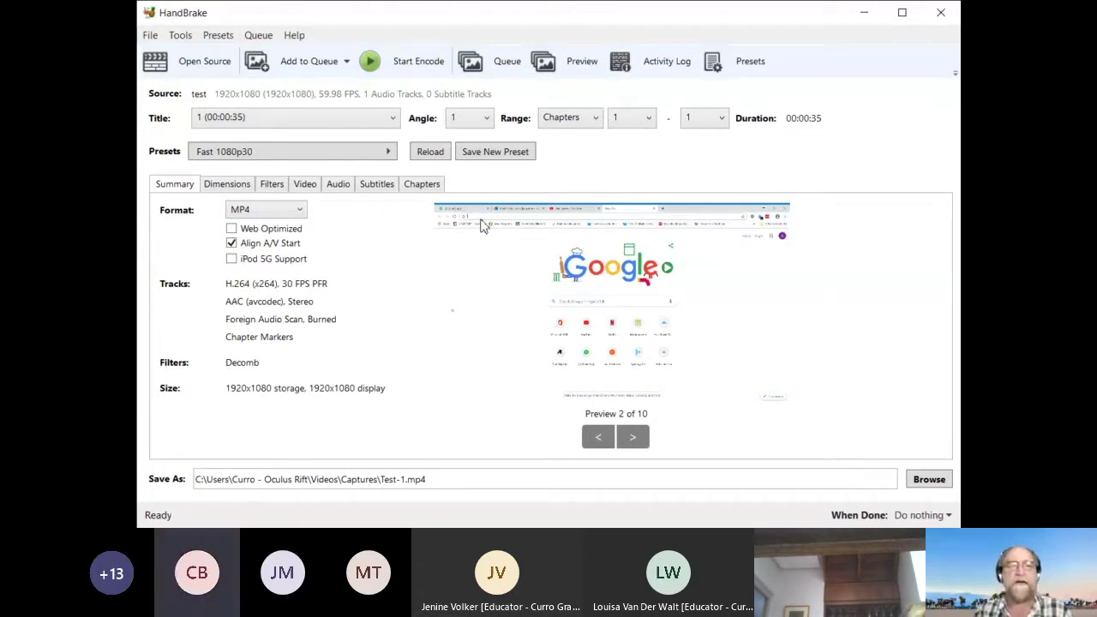
click(397, 67)
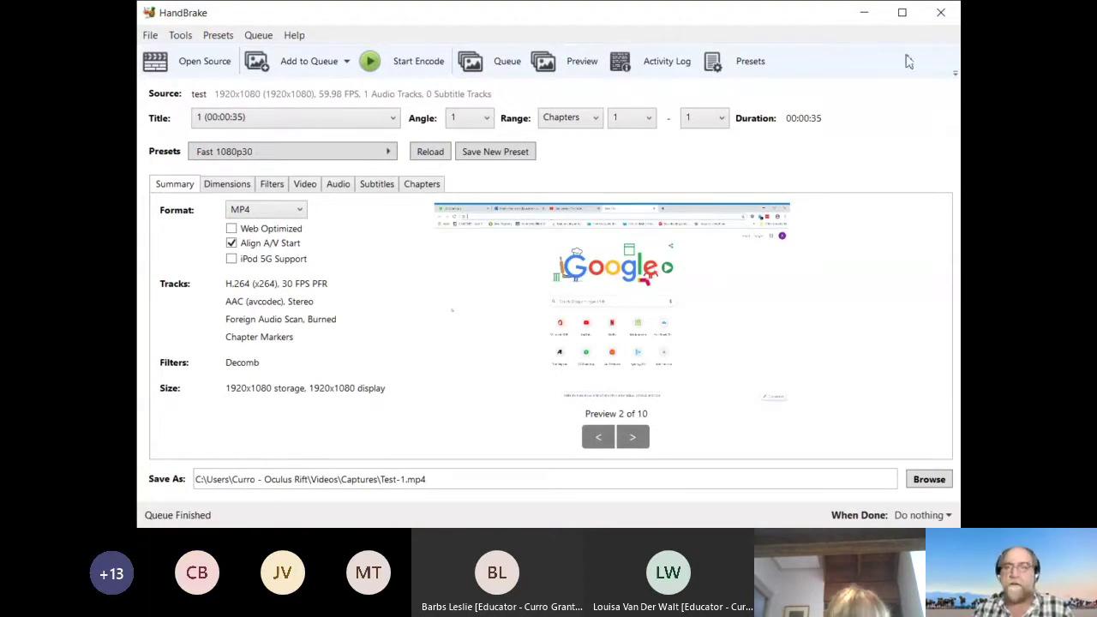
click(943, 14)
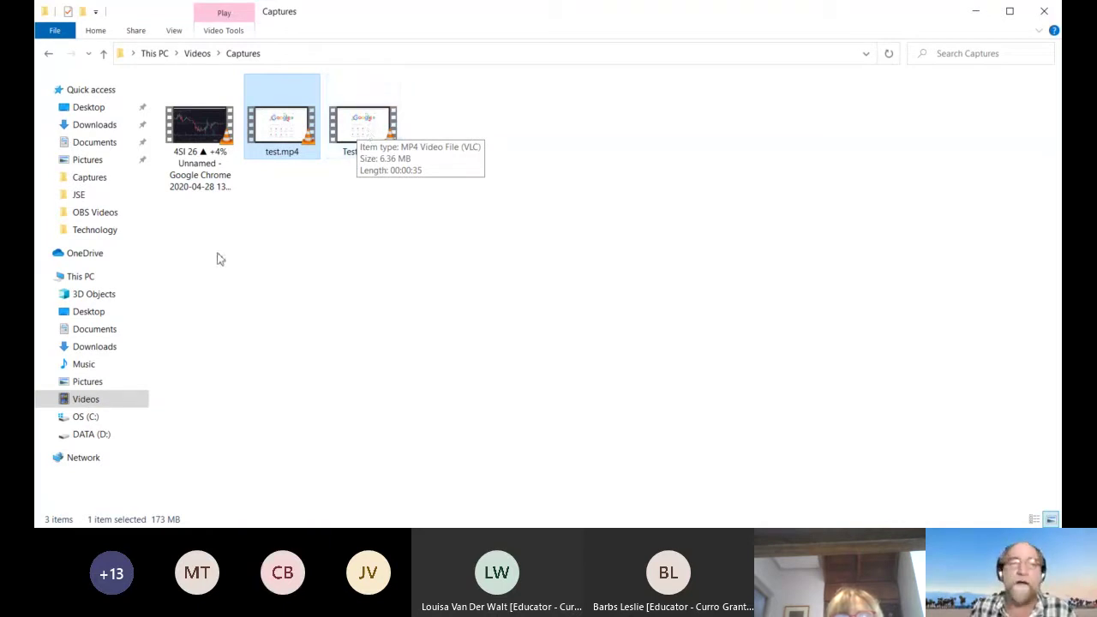
- Play the compressed Test-1.mp4 from the Captures folder in VLC, and close the player
double_click(358, 135)
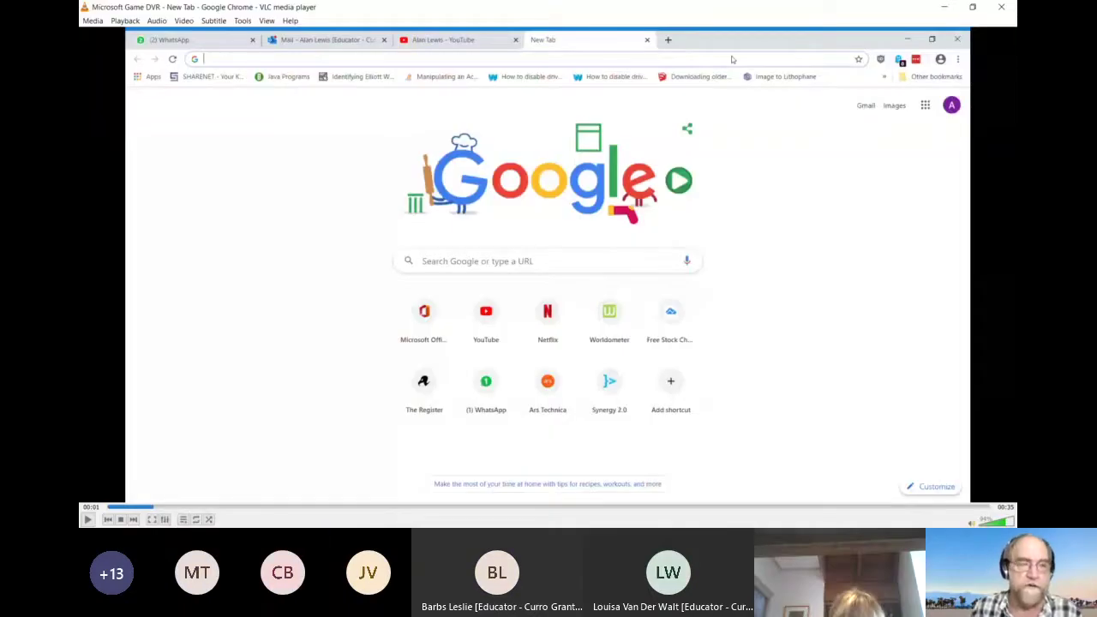
click(86, 519)
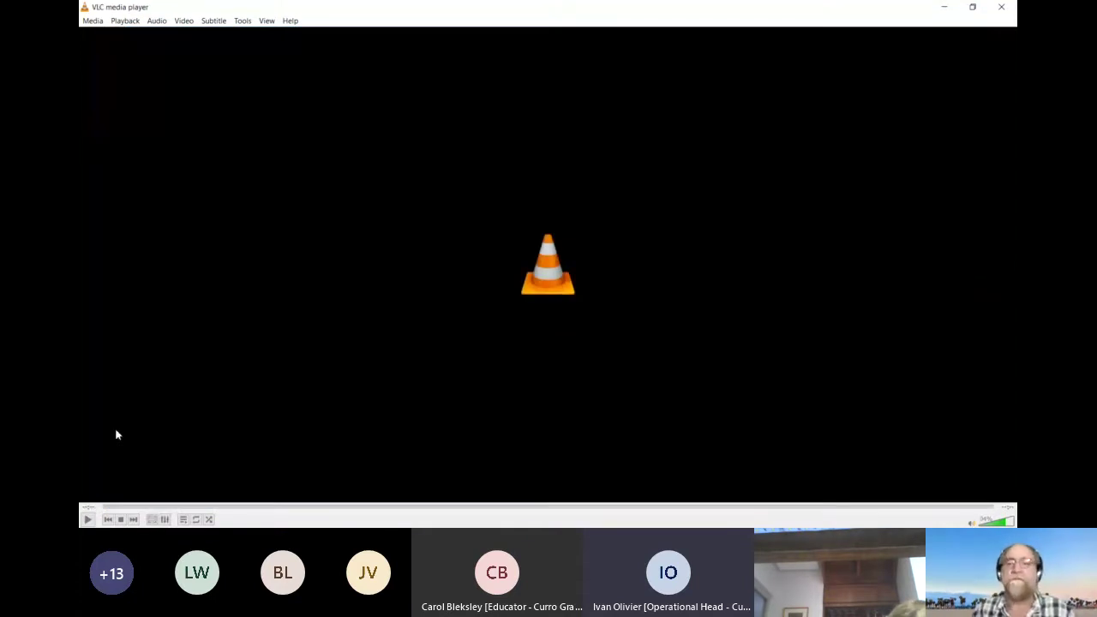
click(1001, 9)
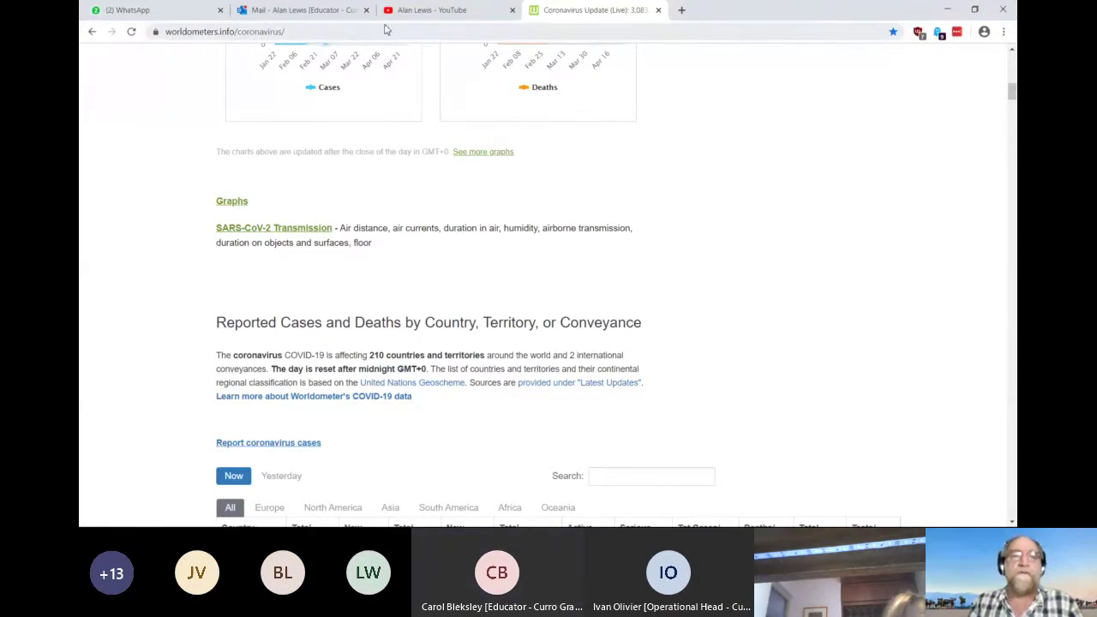
- Switch to the YouTube channel in Chrome and look through its uploaded videos and account options
click(420, 10)
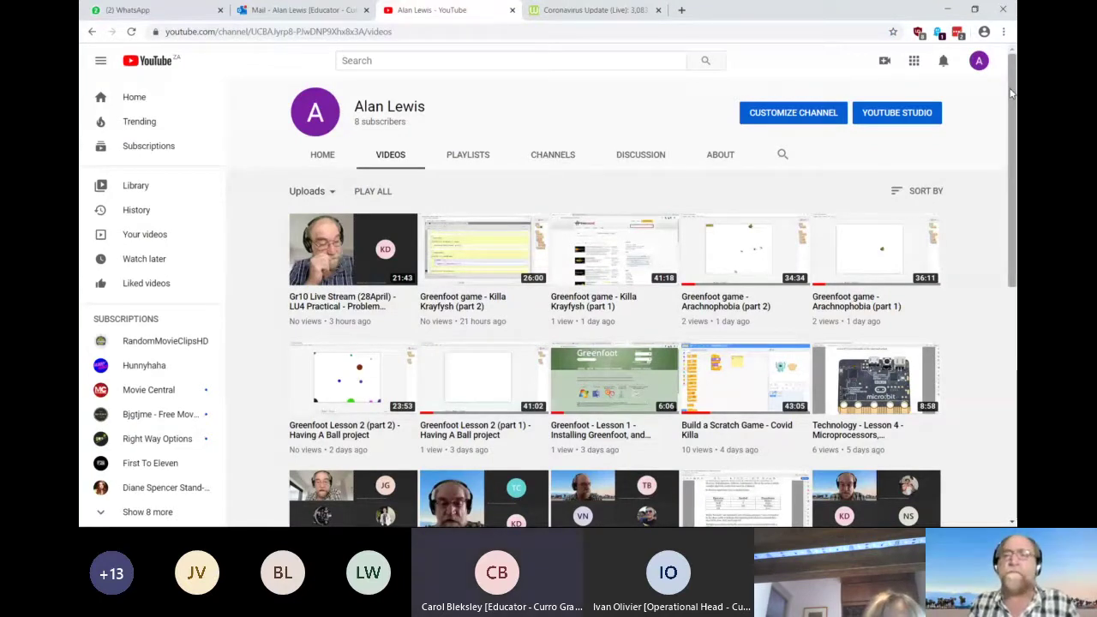
mouse_move(1011, 94)
mouse_down()
mouse_move(1010, 330)
mouse_move(1011, 98)
mouse_up()
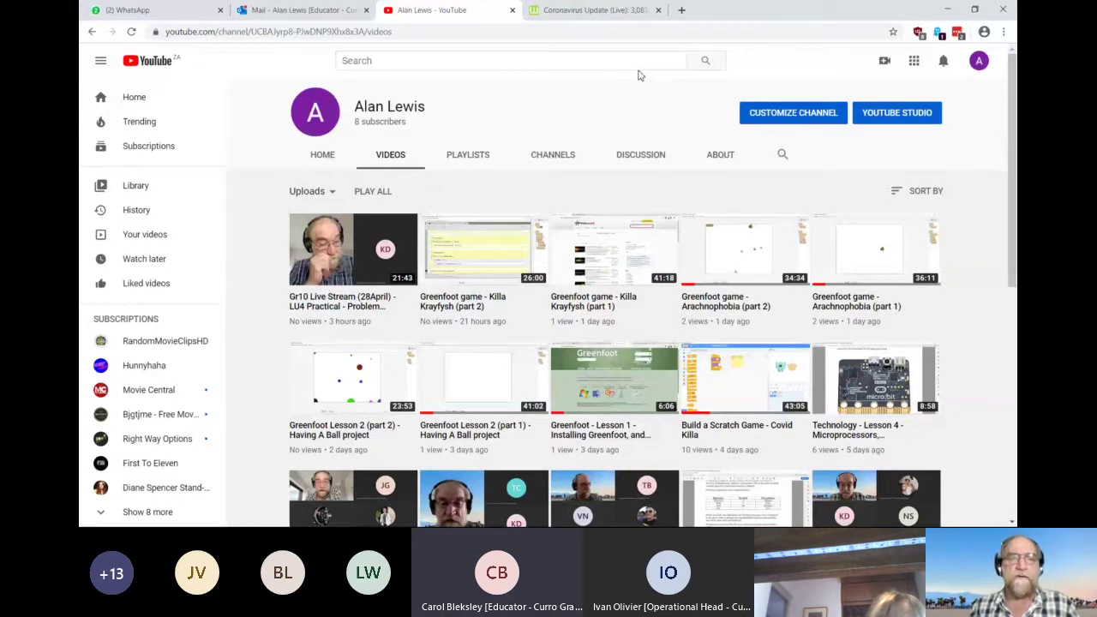
mouse_move(397, 291)
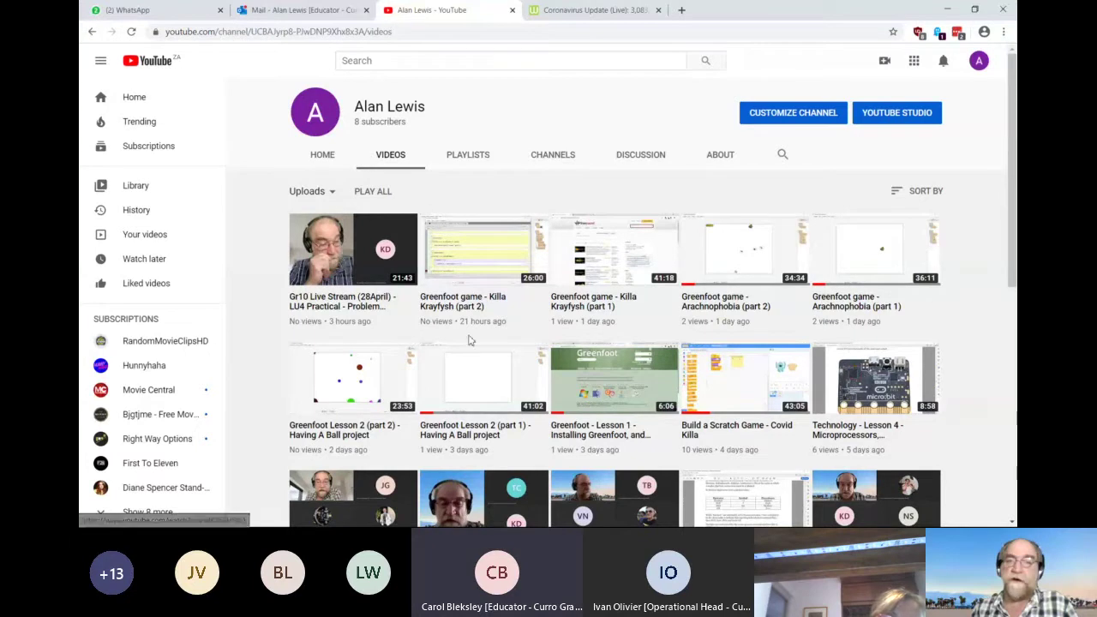
scroll(469, 340, down, 1)
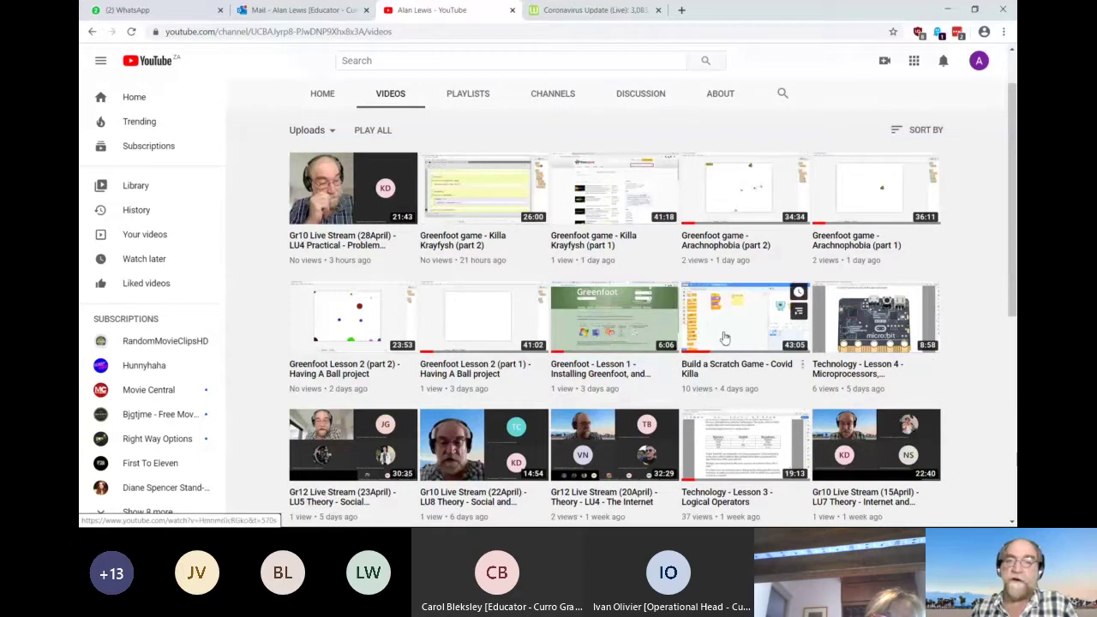
scroll(791, 309, down, 2)
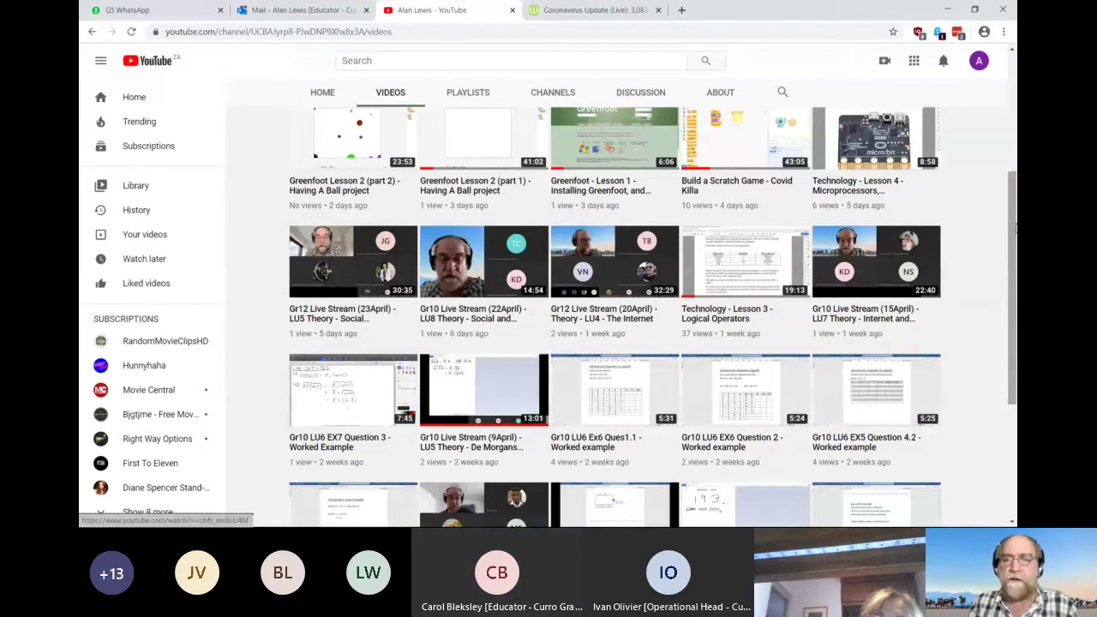
drag(1016, 227, 1016, 133)
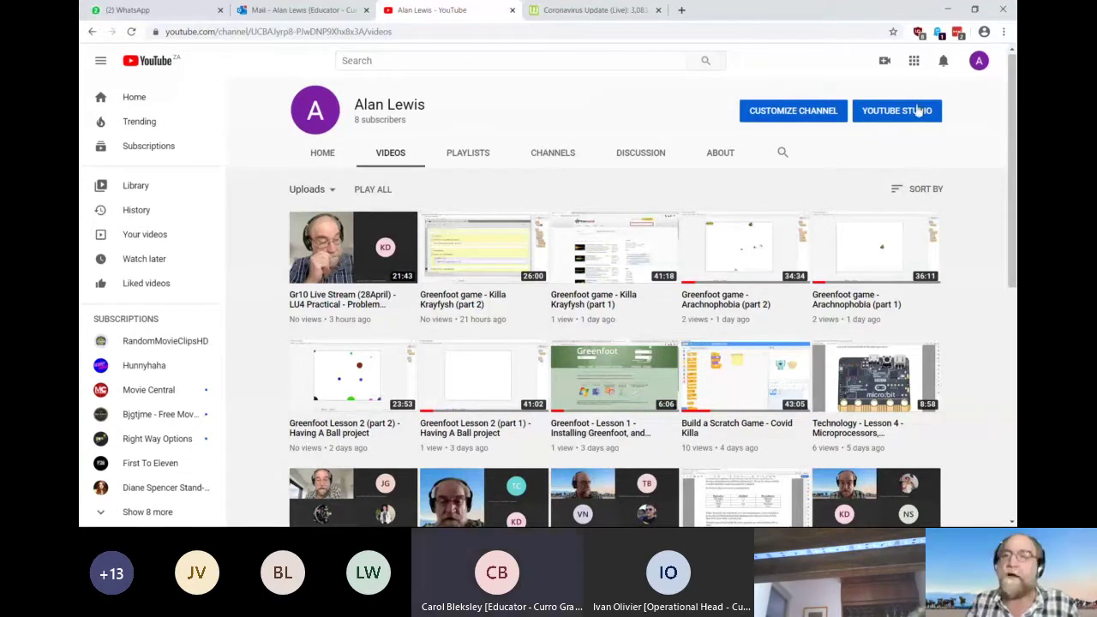
click(980, 63)
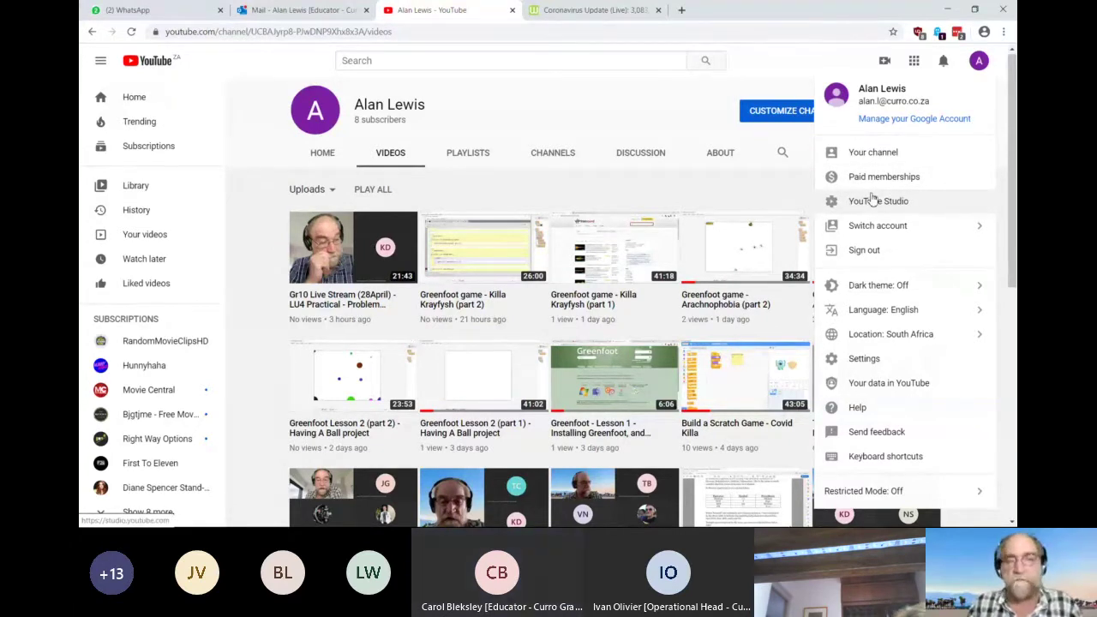
click(647, 192)
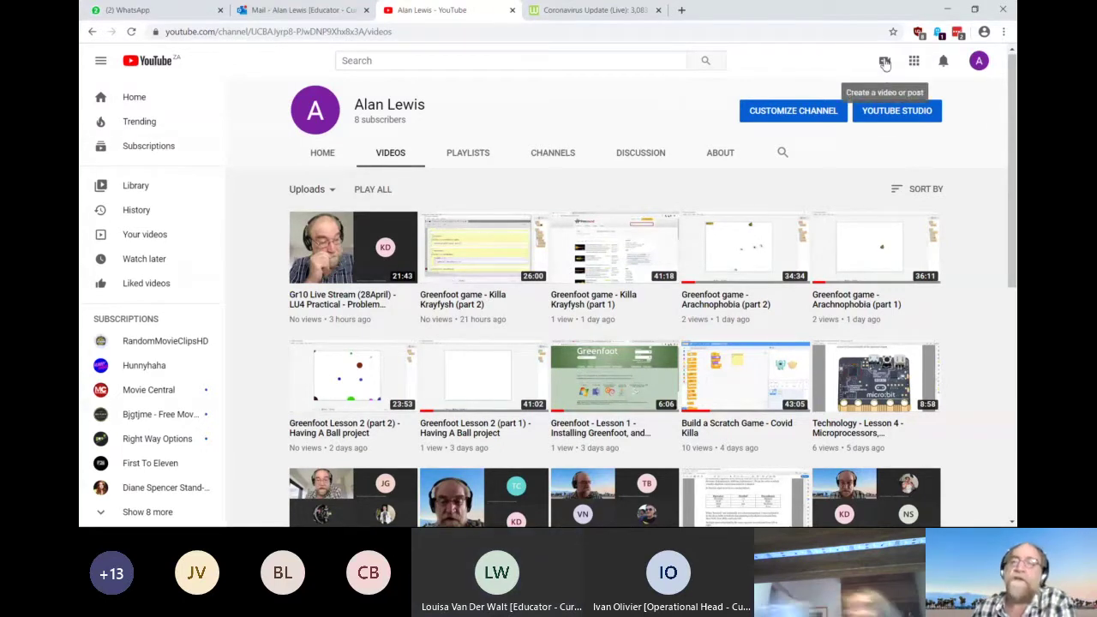
- Upload Test-1.mp4 from the Captures folder under Videos to the YouTube channel
click(884, 63)
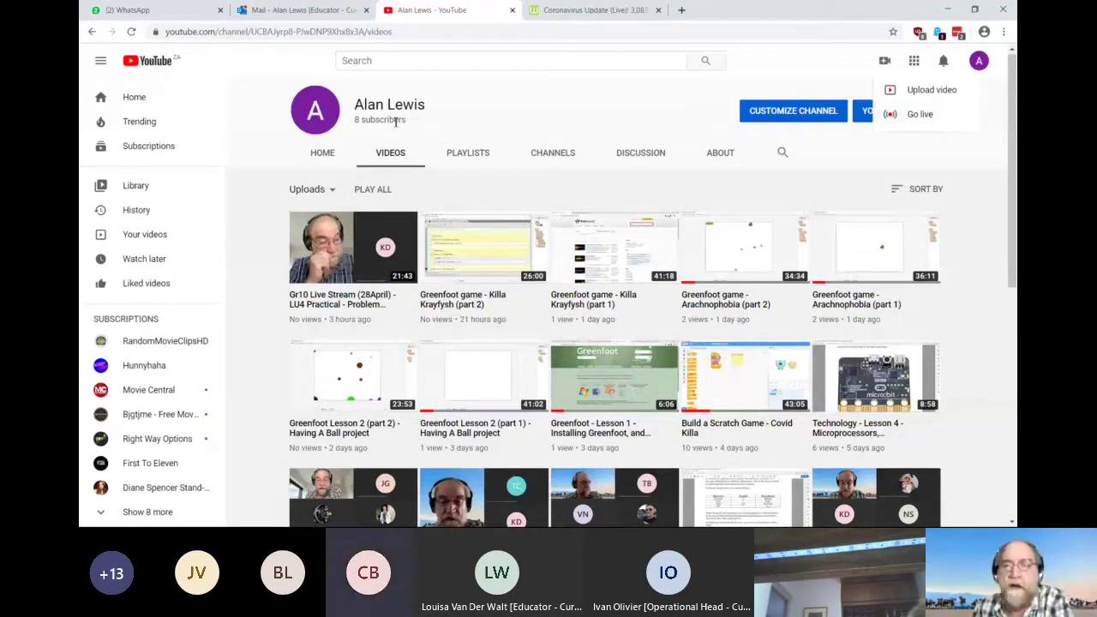
click(924, 91)
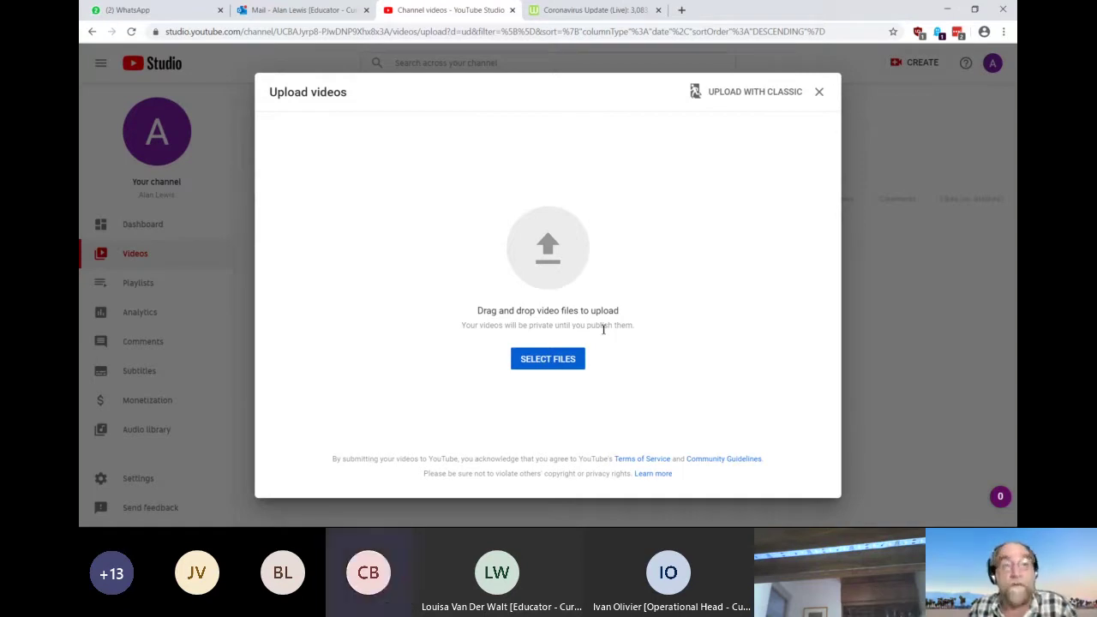
click(548, 360)
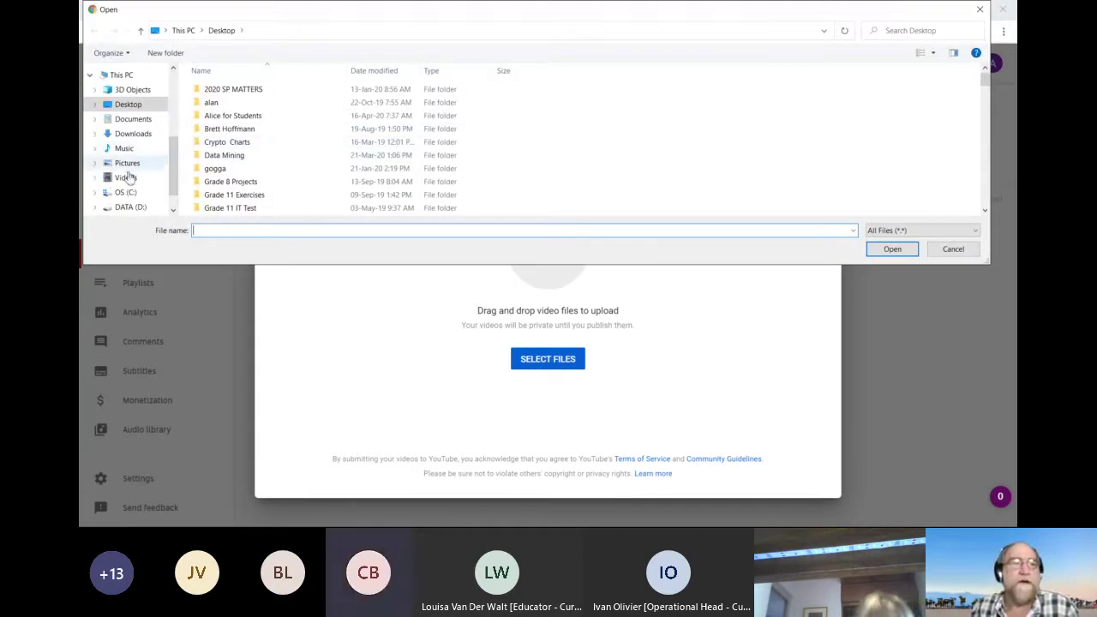
click(126, 178)
double_click(287, 101)
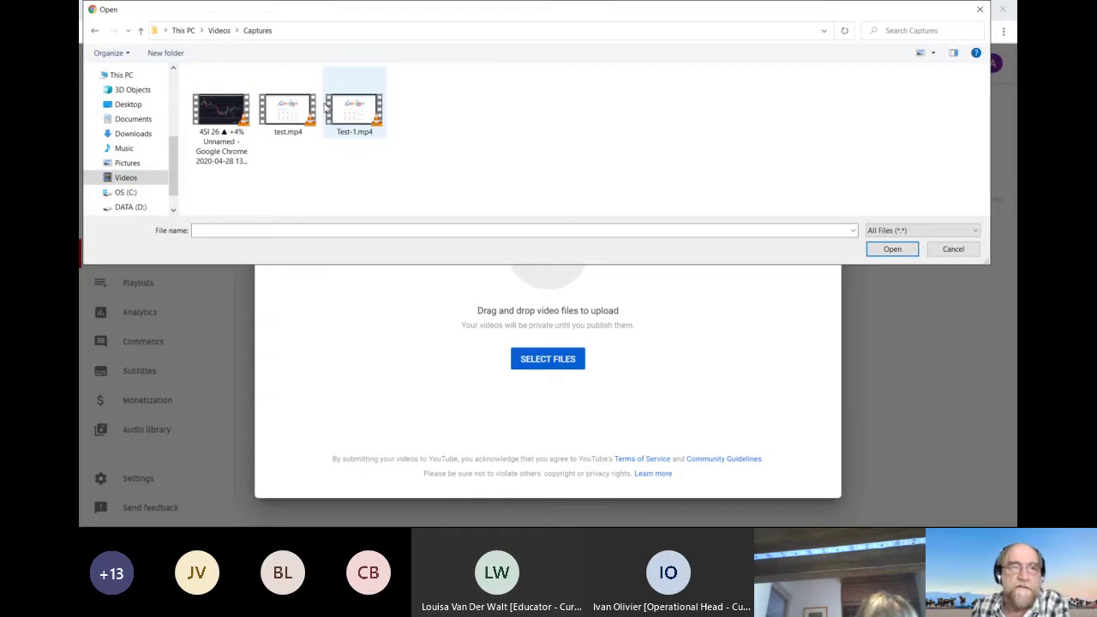
click(368, 111)
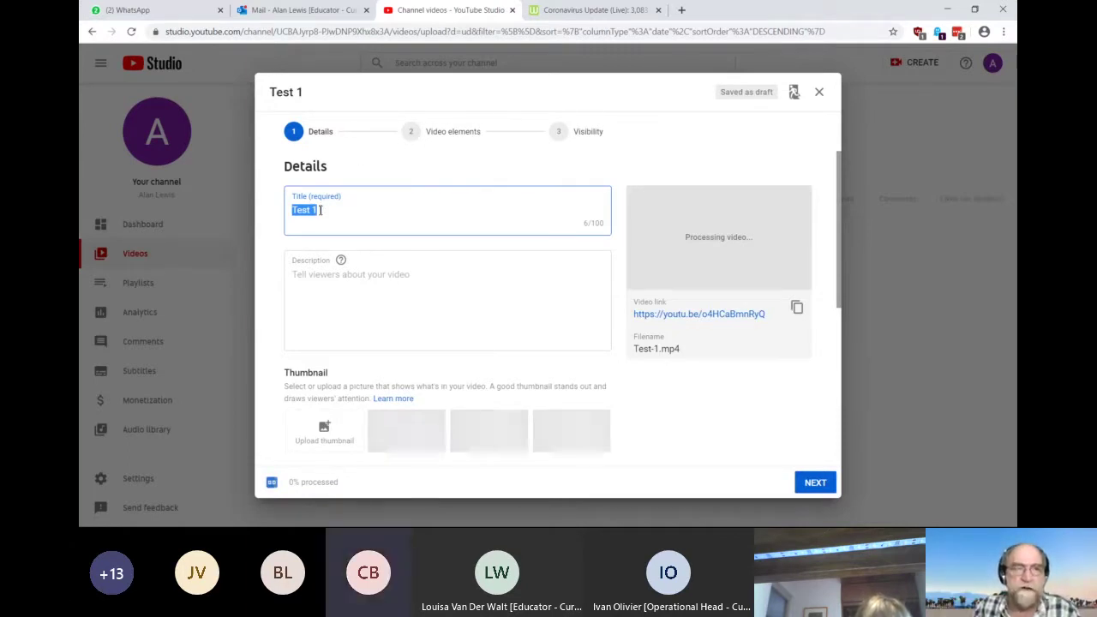
- Replace the uploaded video's title with "Video showing how to record with gamebar"
key(BackSpace)
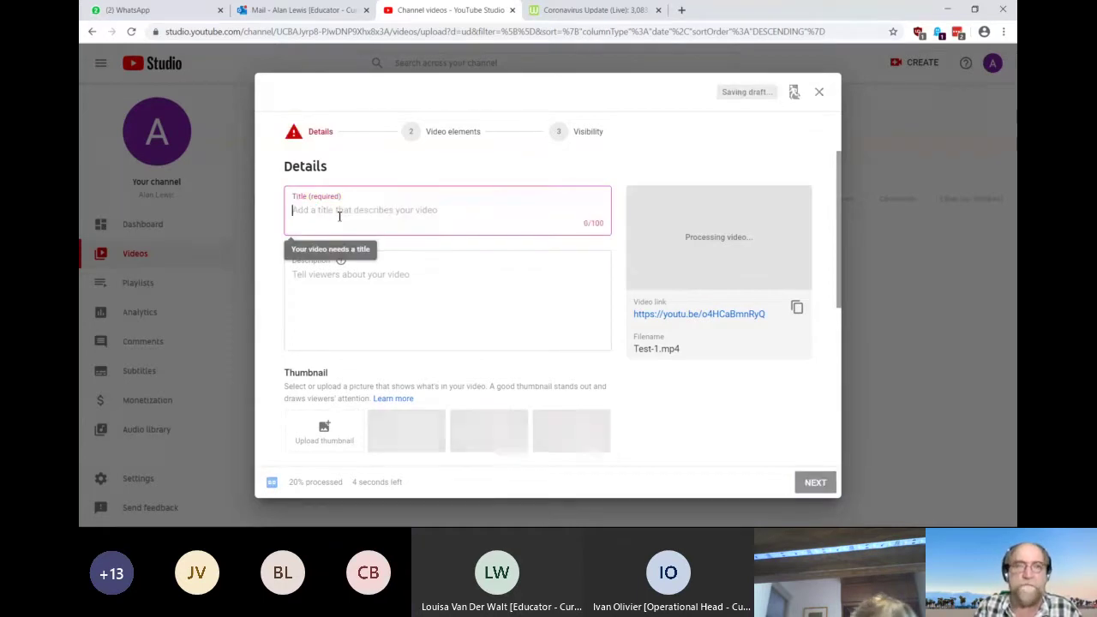
text(Video showing ho)
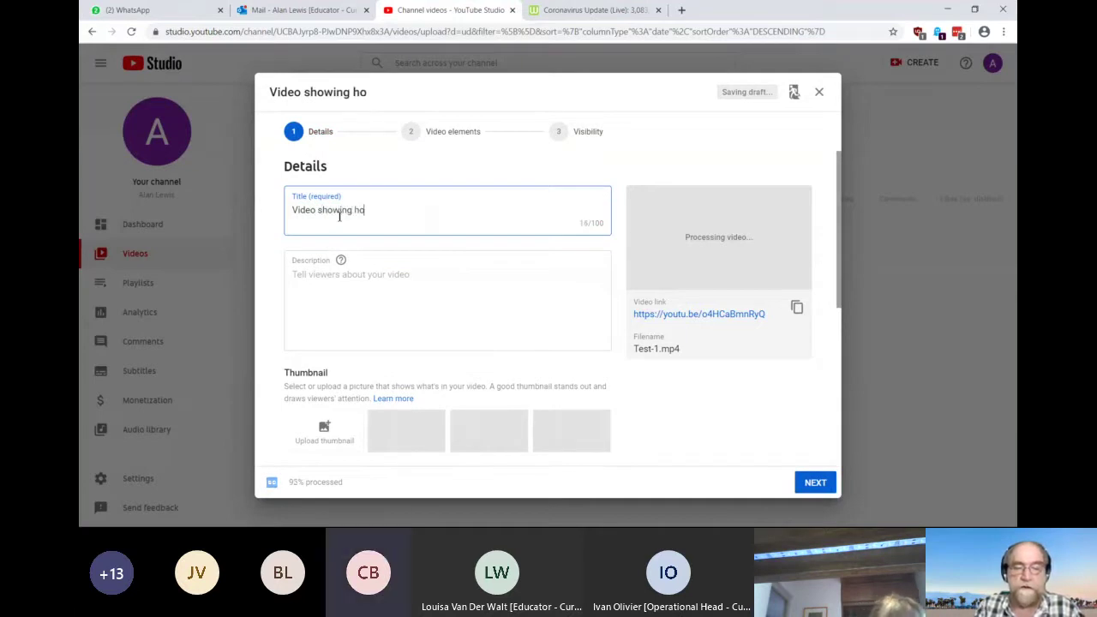
text(w to record)
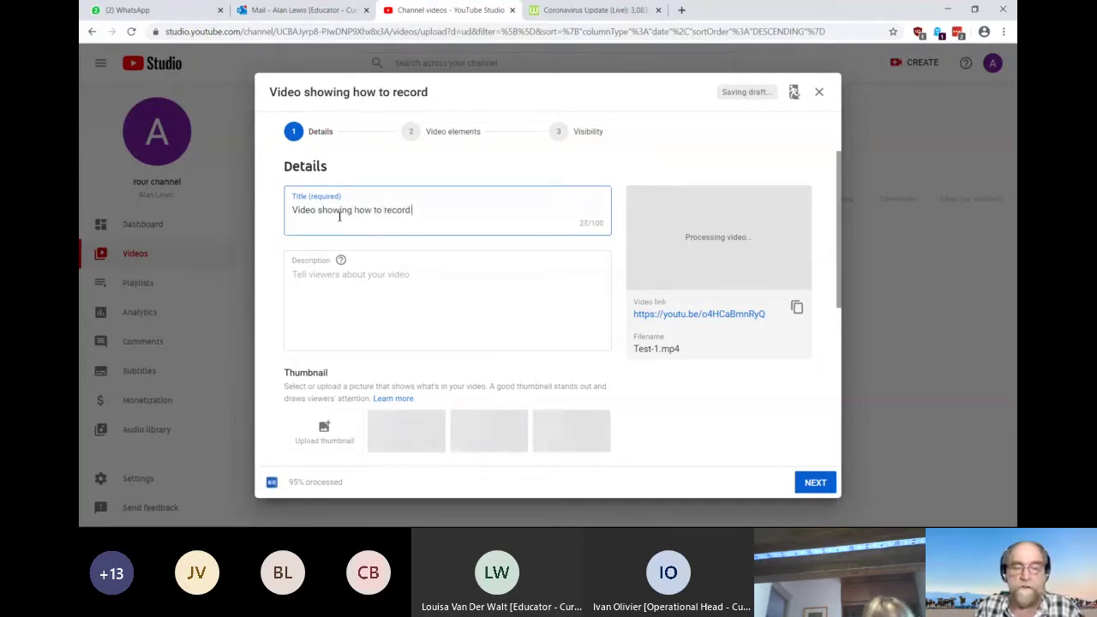
text( with gamebar)
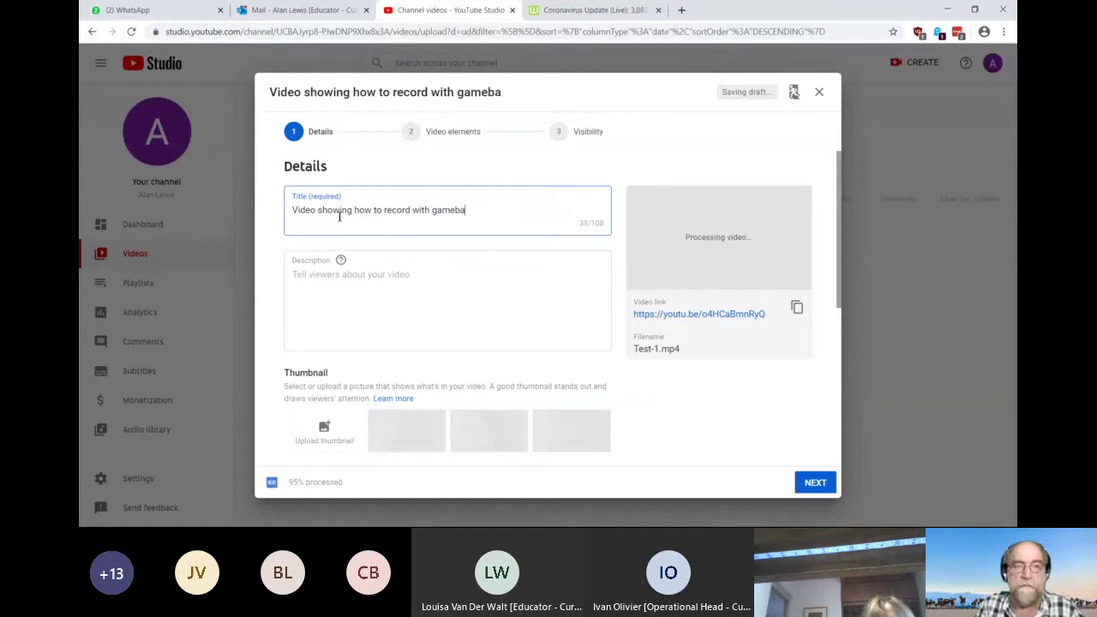
- Review the video's description, thumbnail and playlist options, and mark the video as made for kids
click(372, 276)
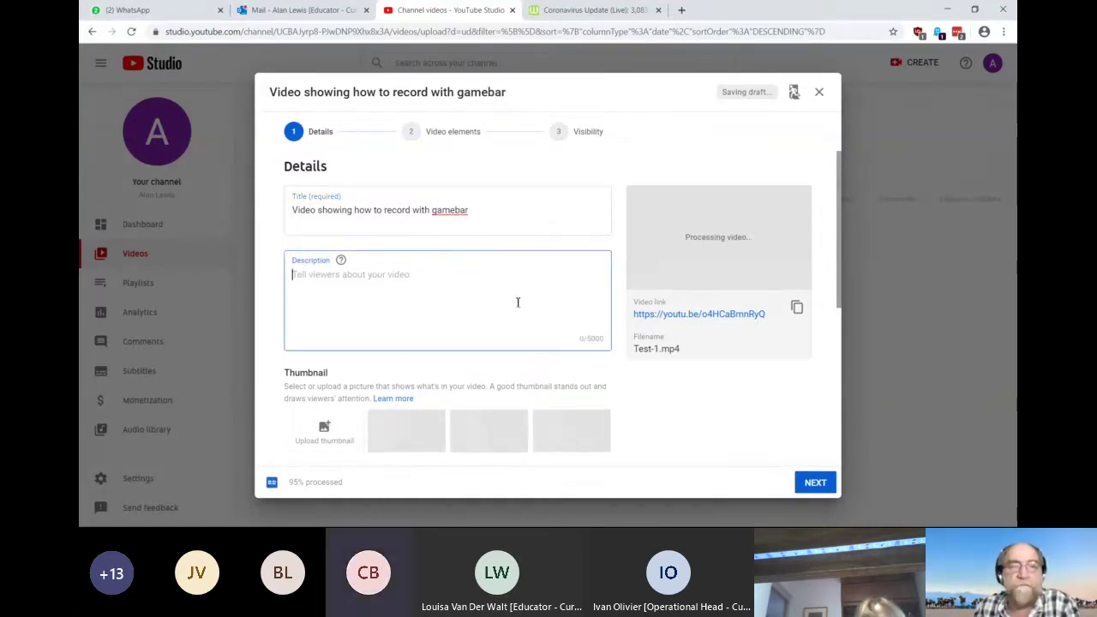
scroll(518, 302, down, 2)
scroll(518, 302, down, 2)
scroll(434, 276, up, 1)
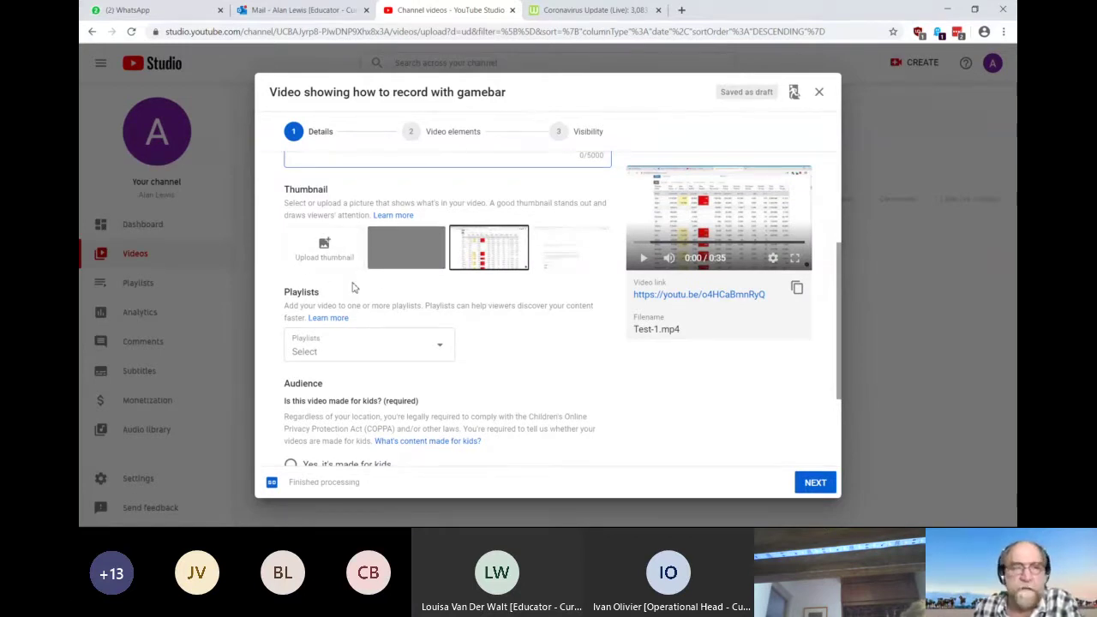
scroll(351, 287, down, 2)
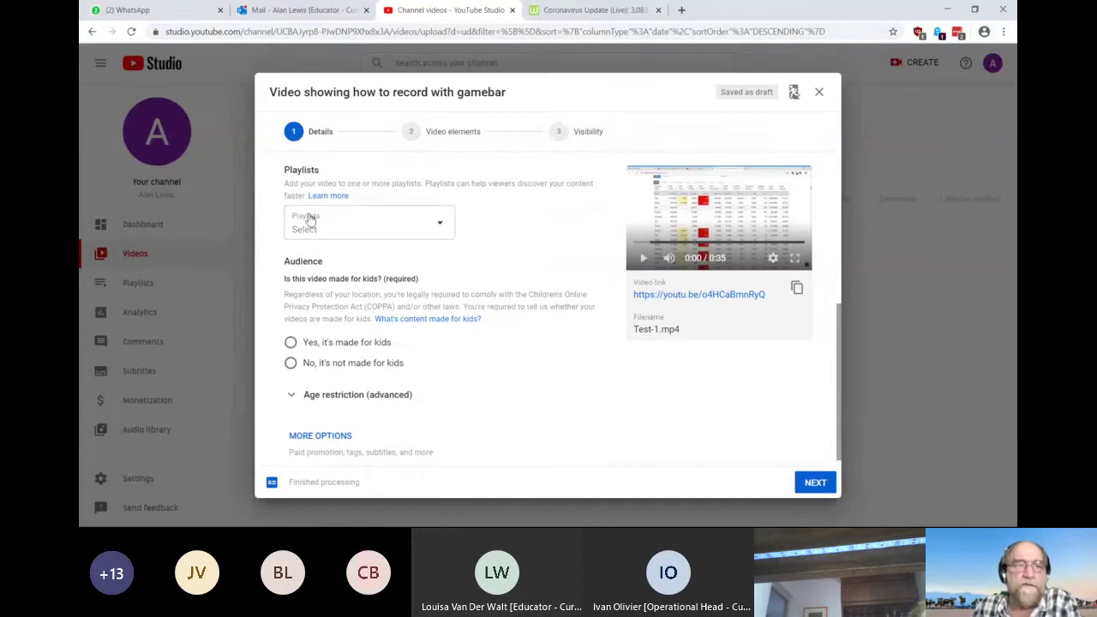
click(291, 343)
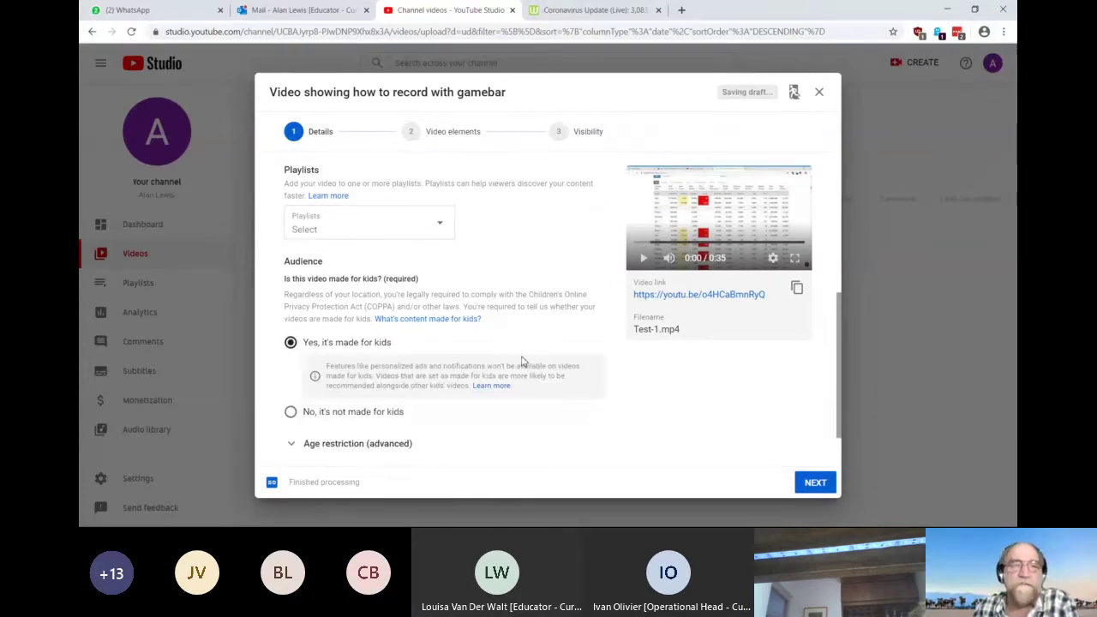
scroll(465, 312, down, 1)
scroll(466, 311, down, 1)
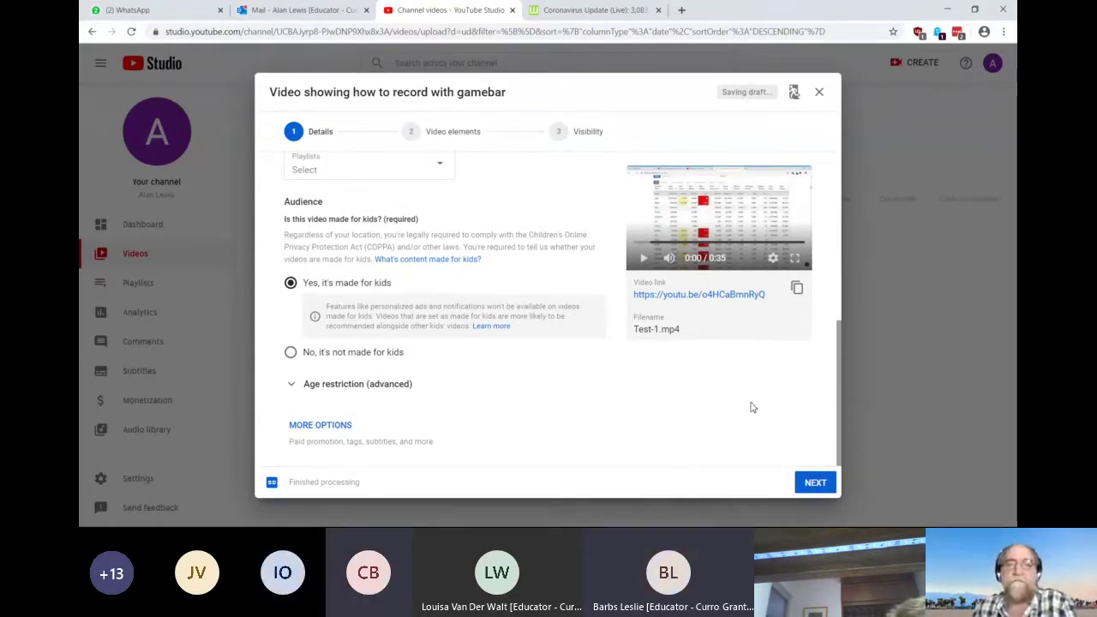
scroll(686, 390, up, 3)
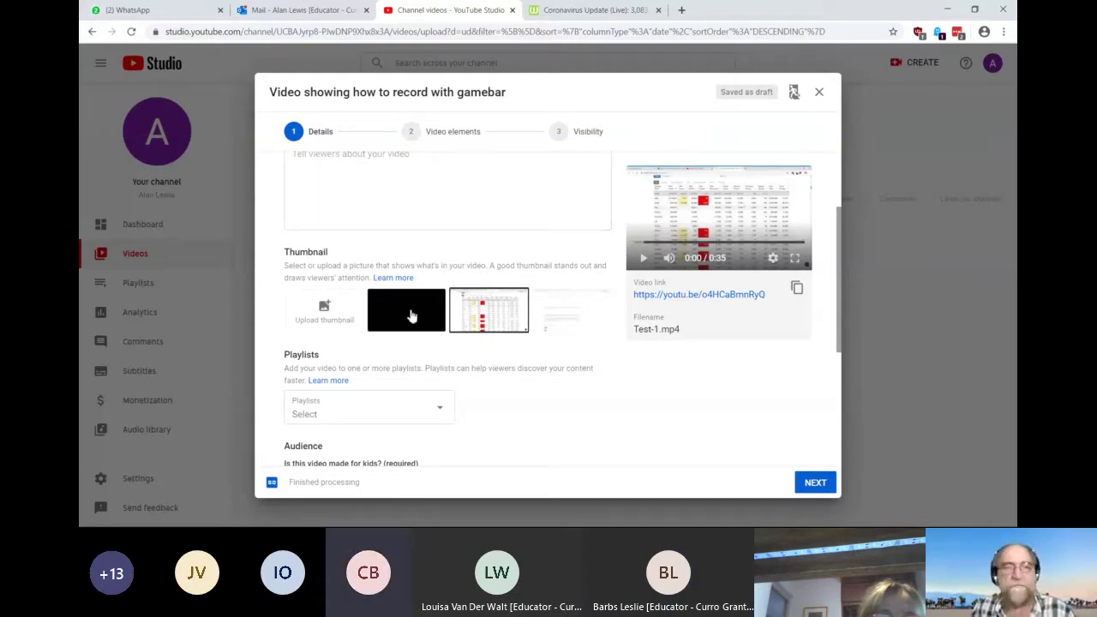
scroll(343, 257, down, 3)
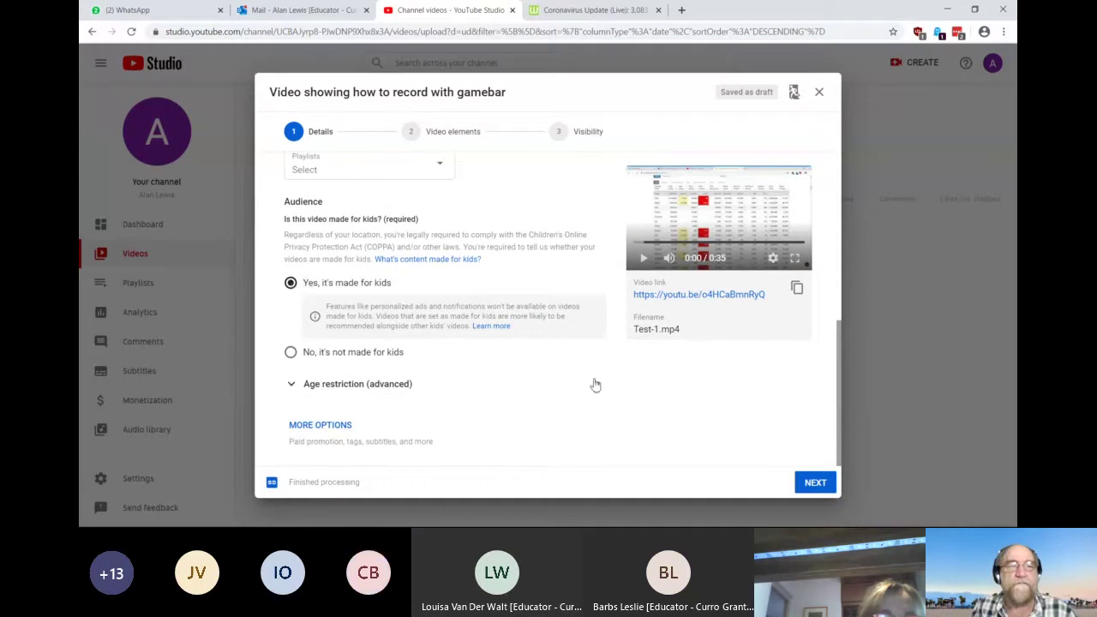
- Skip the video elements, compare the Private, Unlisted and Public visibility options, and set the video to Public
click(814, 483)
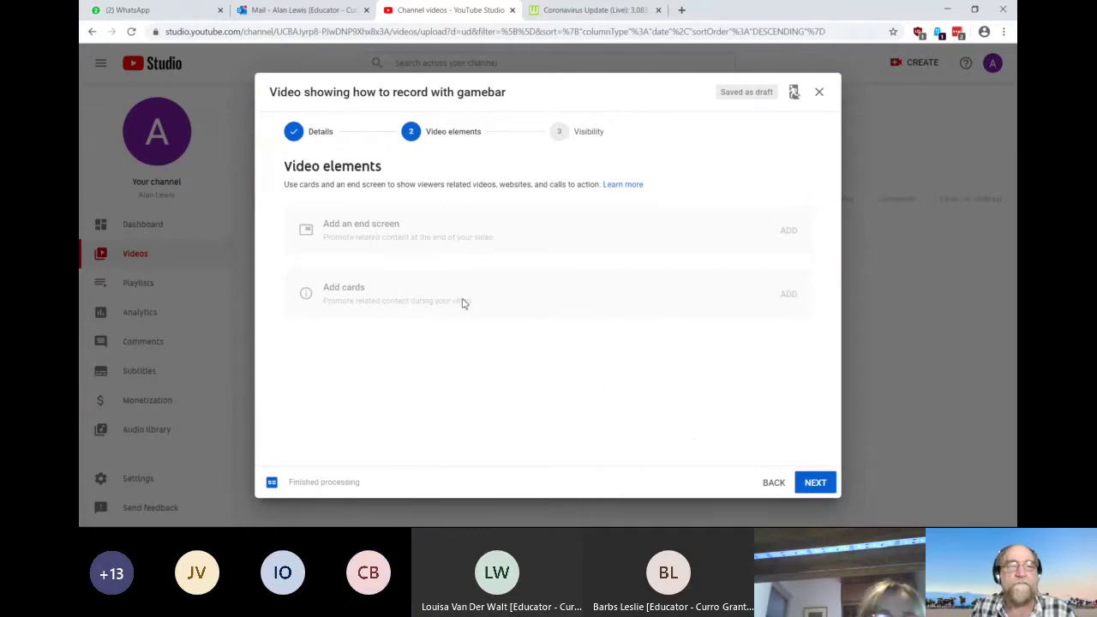
click(823, 482)
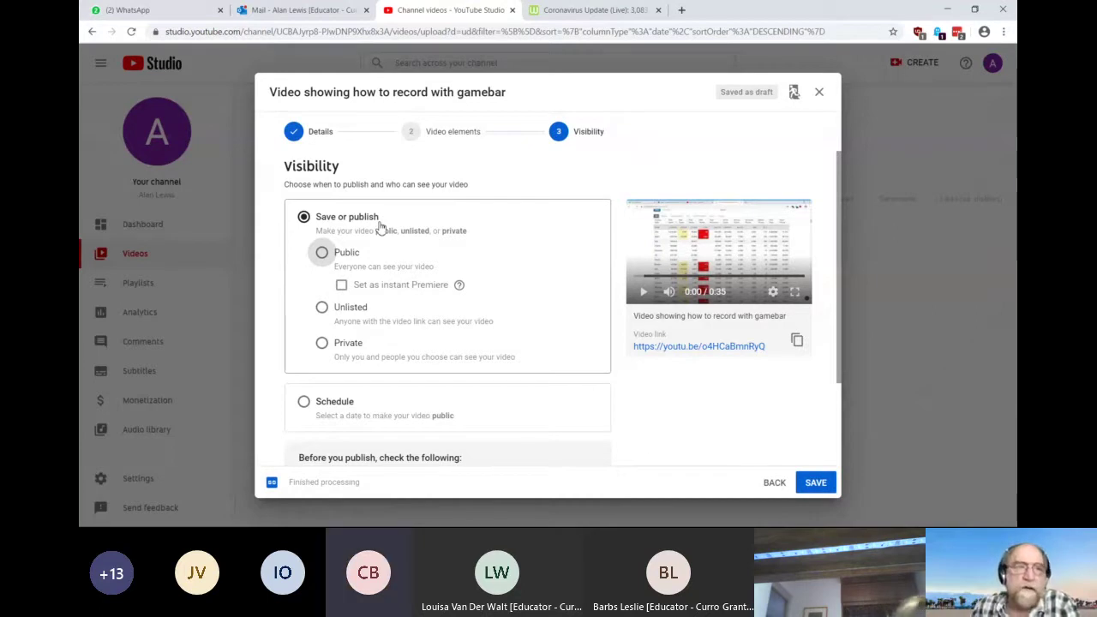
click(321, 342)
click(322, 306)
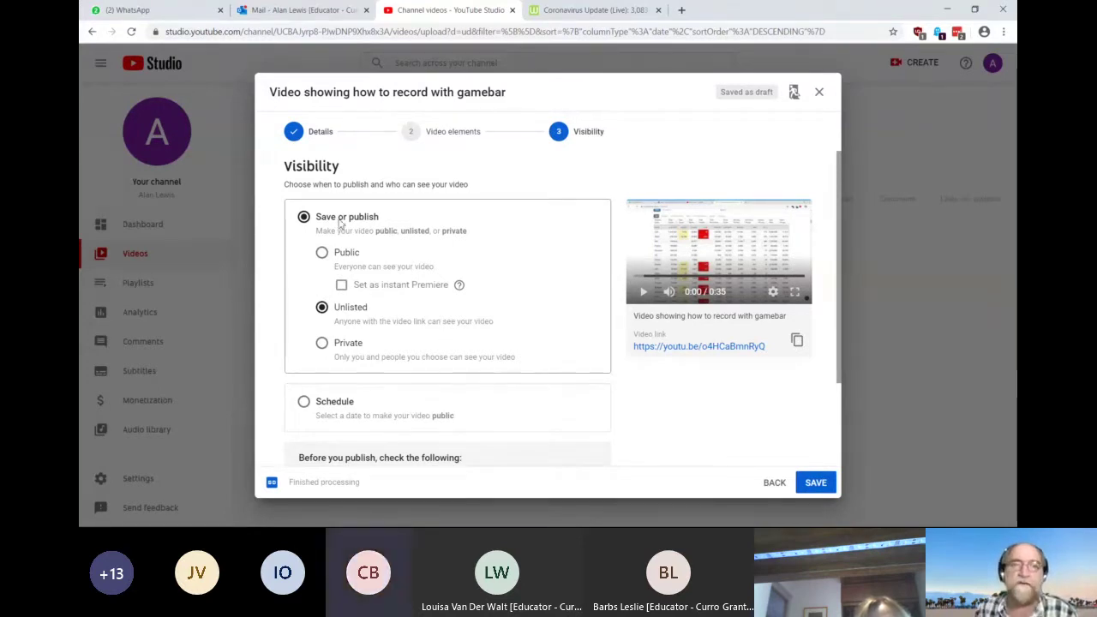
click(324, 254)
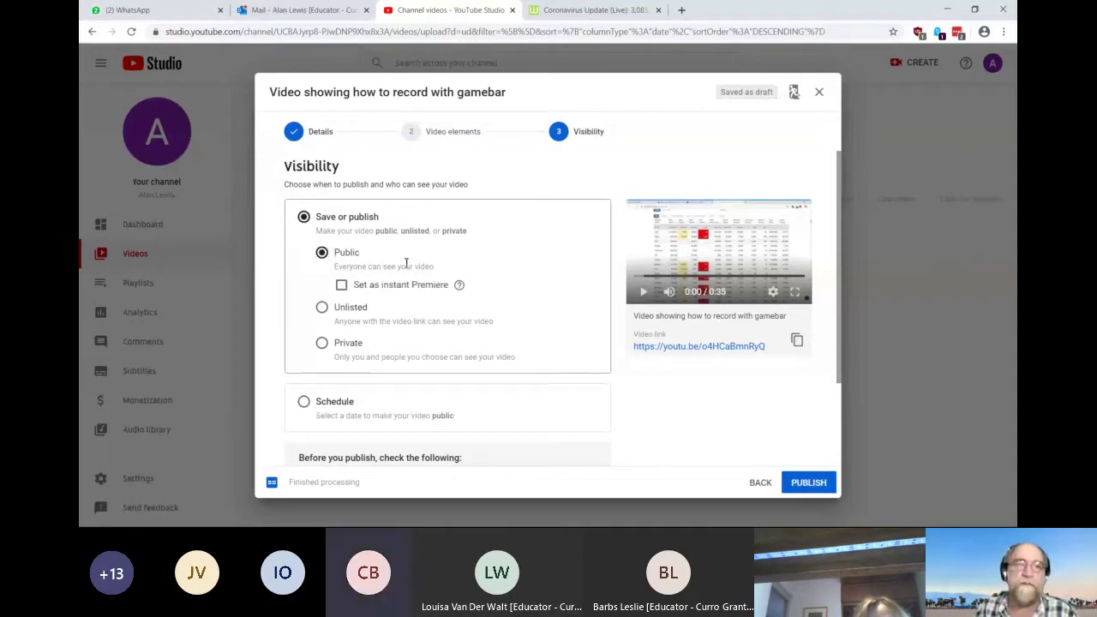
click(322, 309)
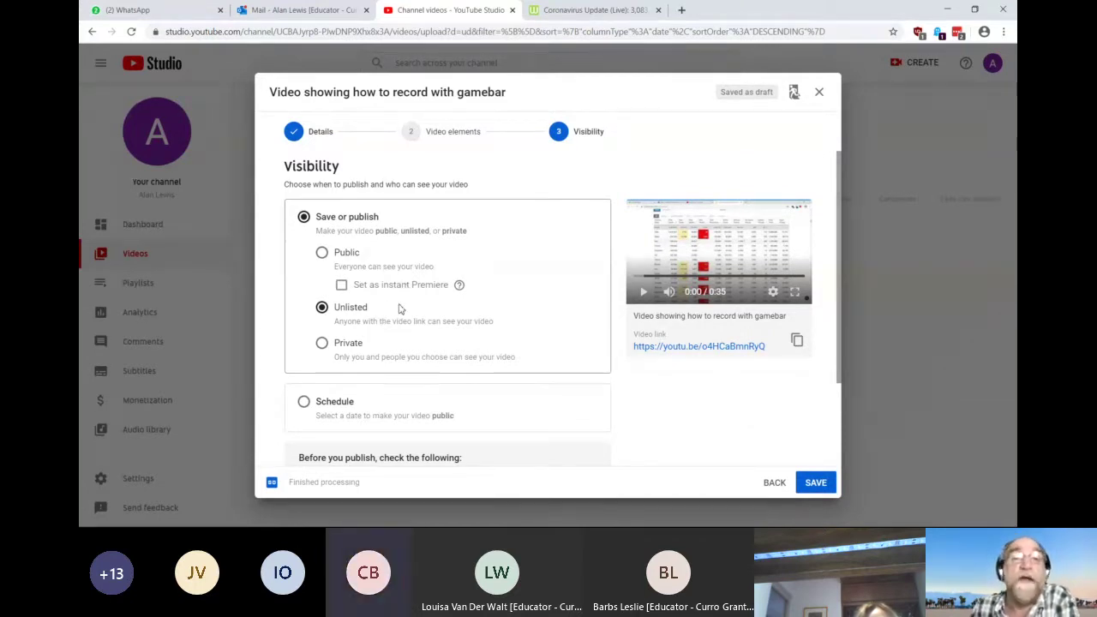
click(321, 252)
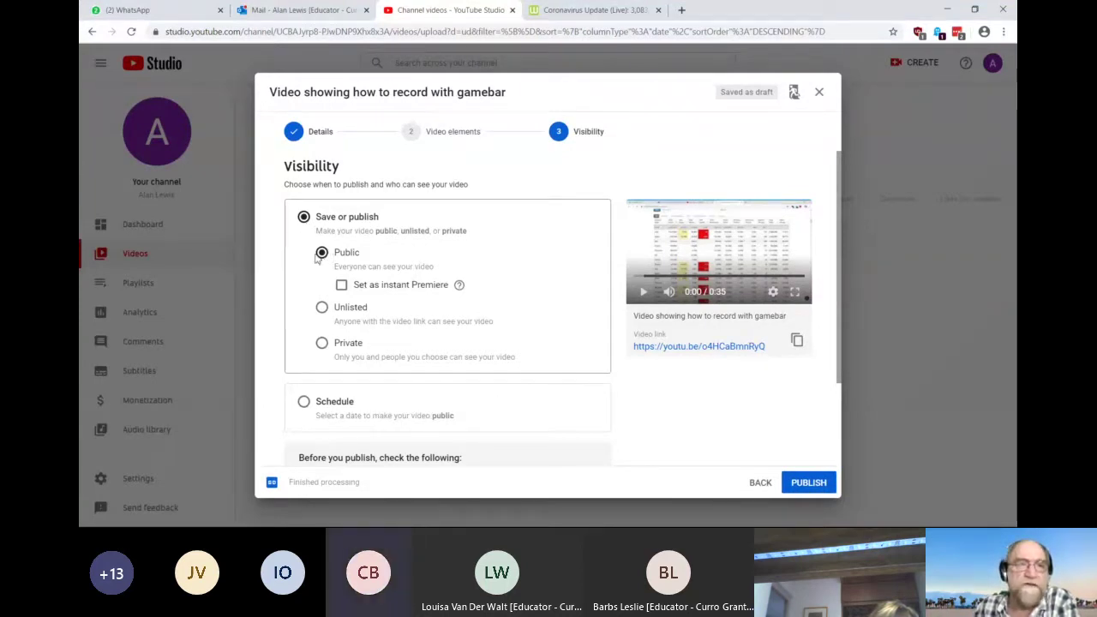
- Try the Schedule option for publishing the video, and switch back to Save or publish
scroll(541, 306, down, 1)
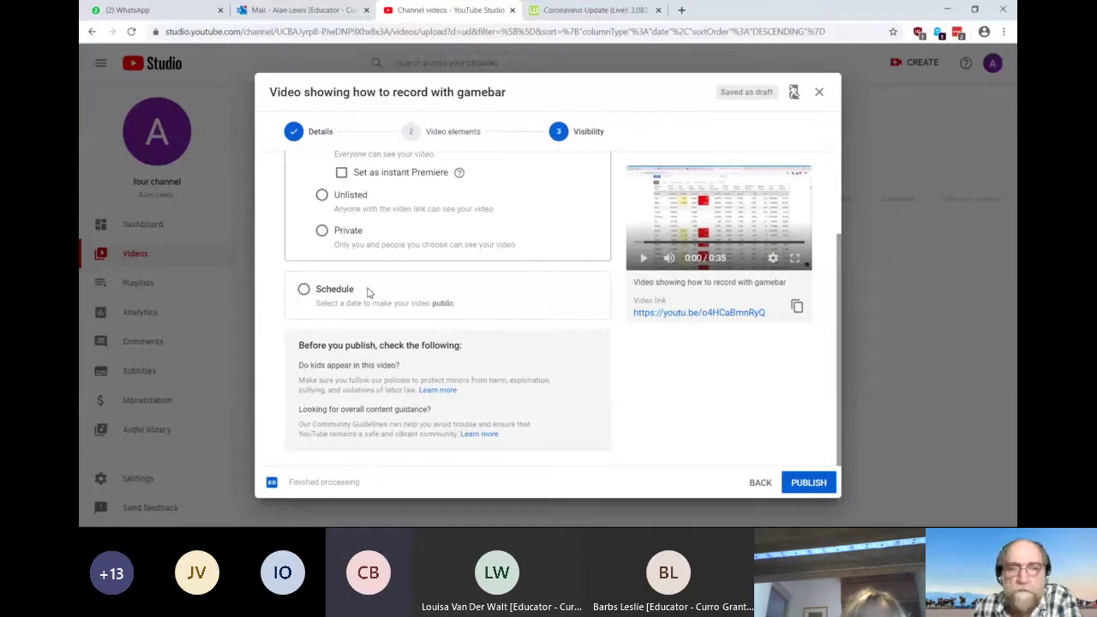
click(304, 292)
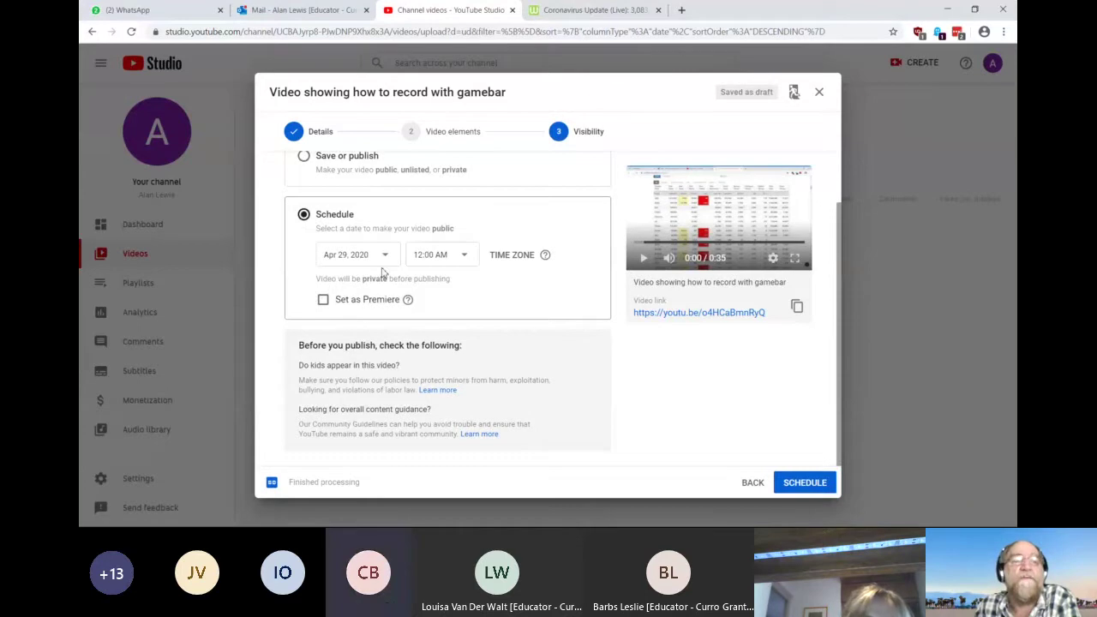
scroll(382, 273, up, 2)
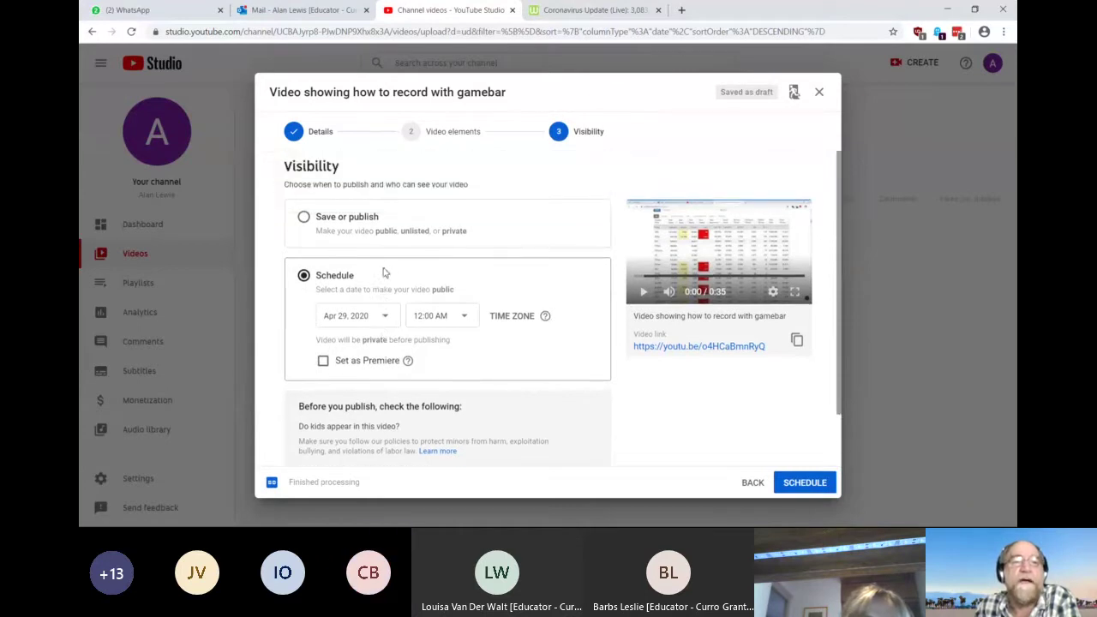
click(305, 218)
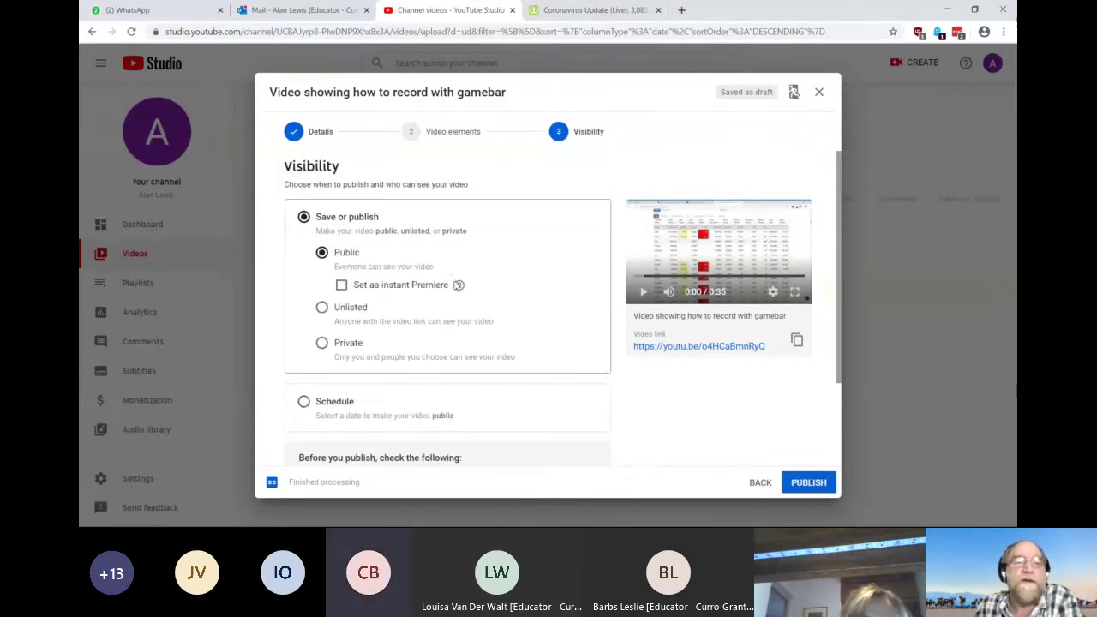
- Publish the video publicly and close the share-link dialog
scroll(440, 294, down, 2)
scroll(502, 335, up, 2)
scroll(505, 333, down, 2)
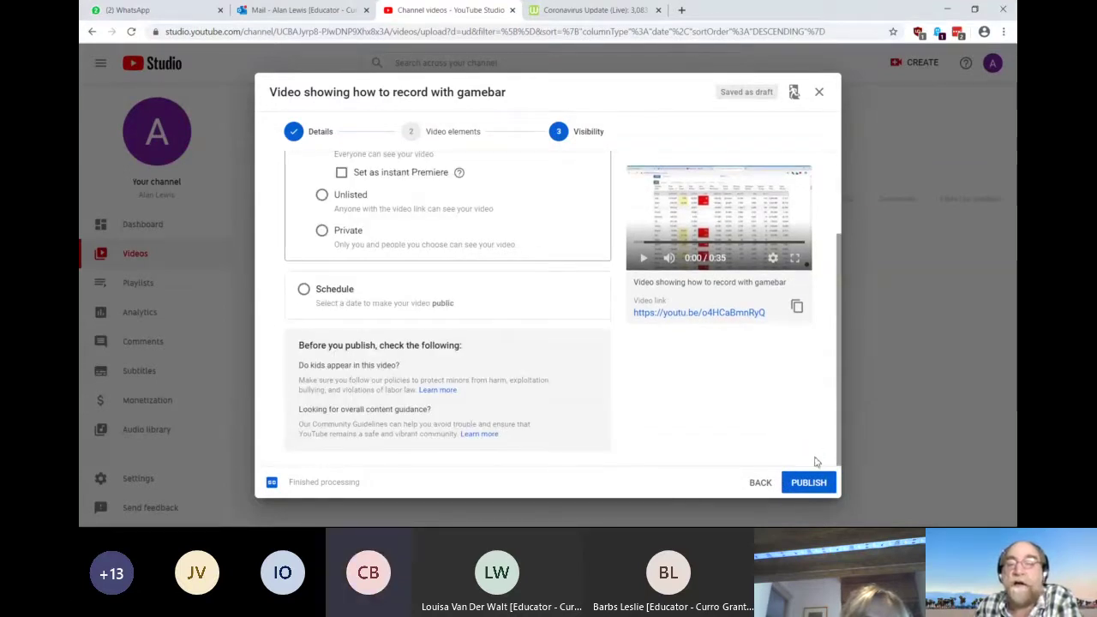
click(808, 483)
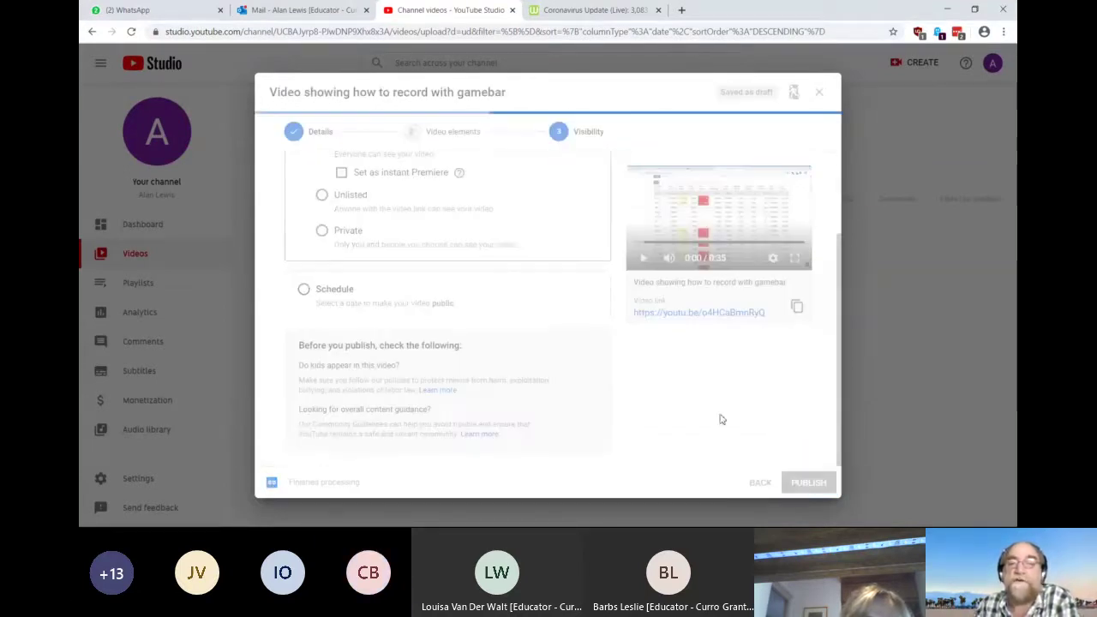
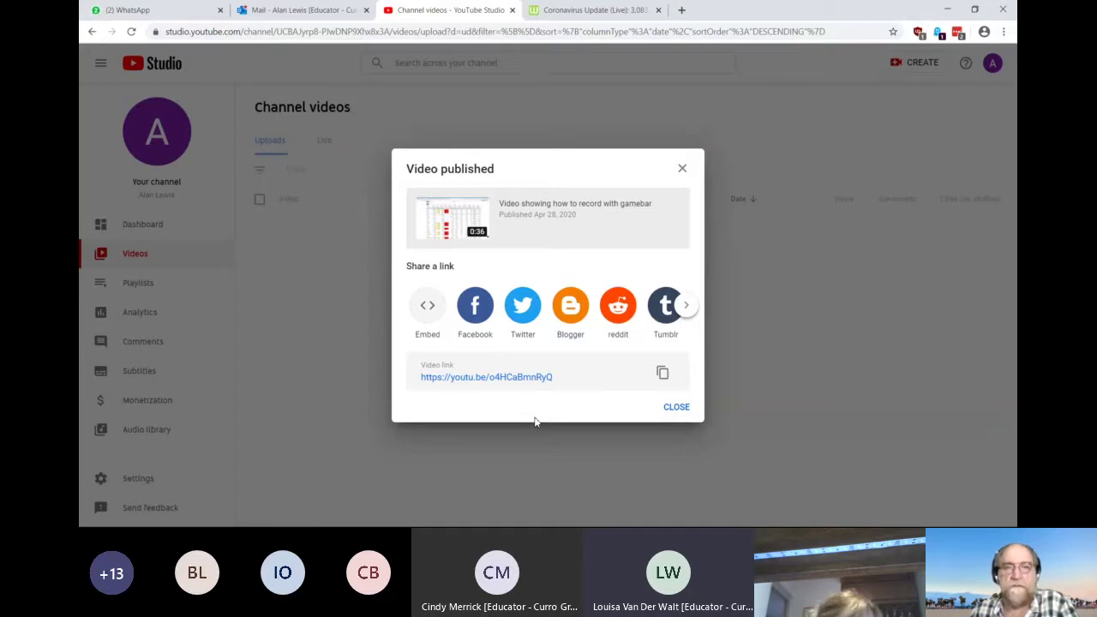
click(674, 408)
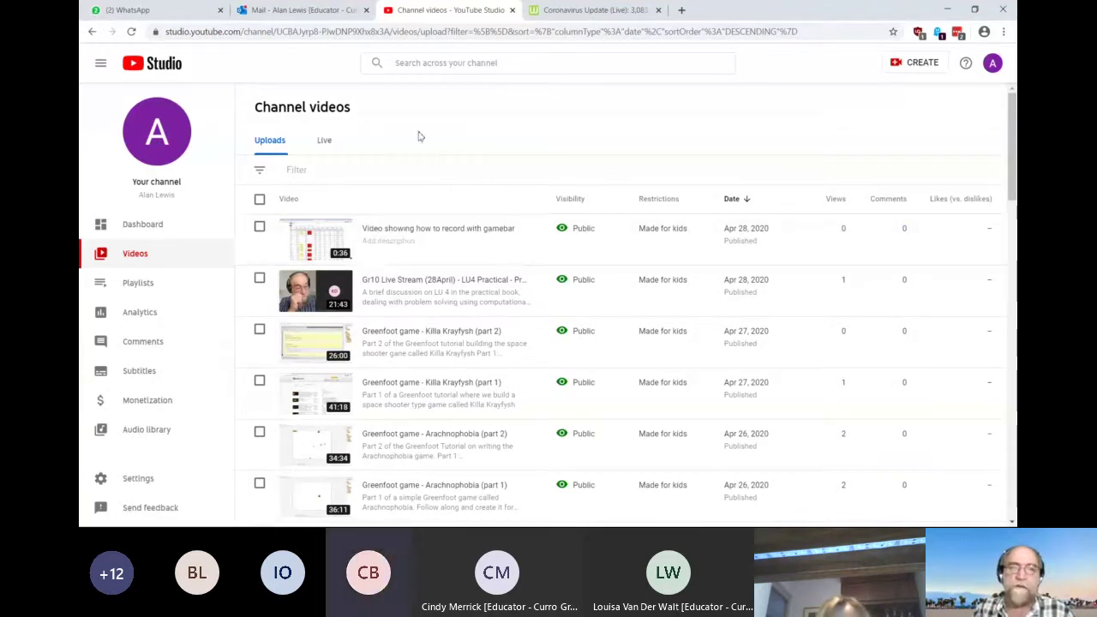
- Change the published video's thumbnail to the suggested frame showing the text document, save, and return to the channel videos list
mouse_move(387, 244)
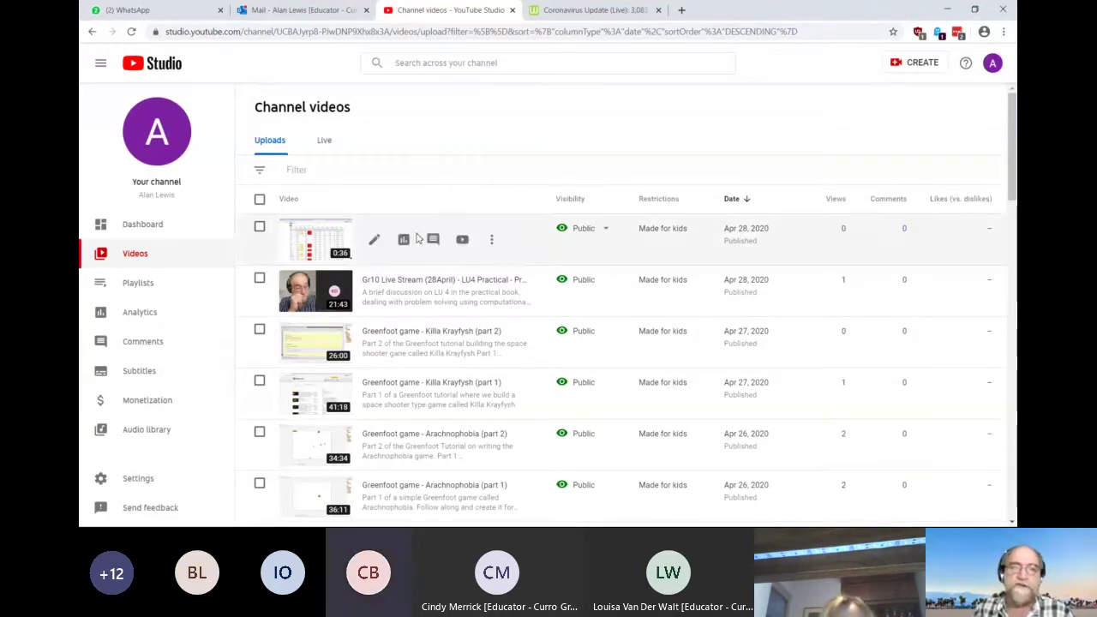
click(374, 242)
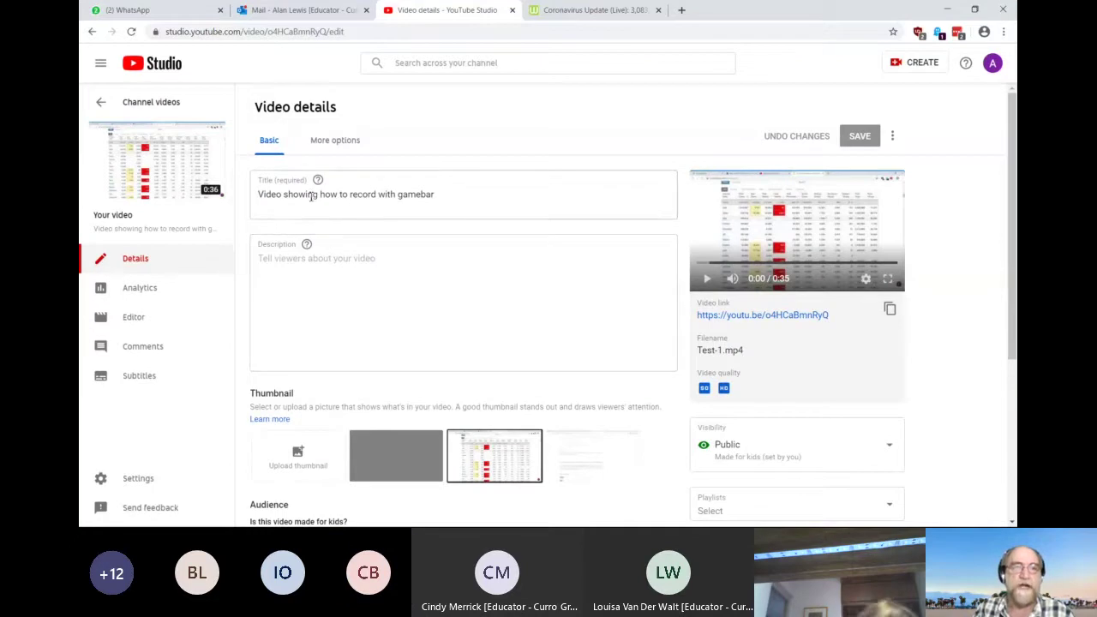
scroll(375, 245, down, 1)
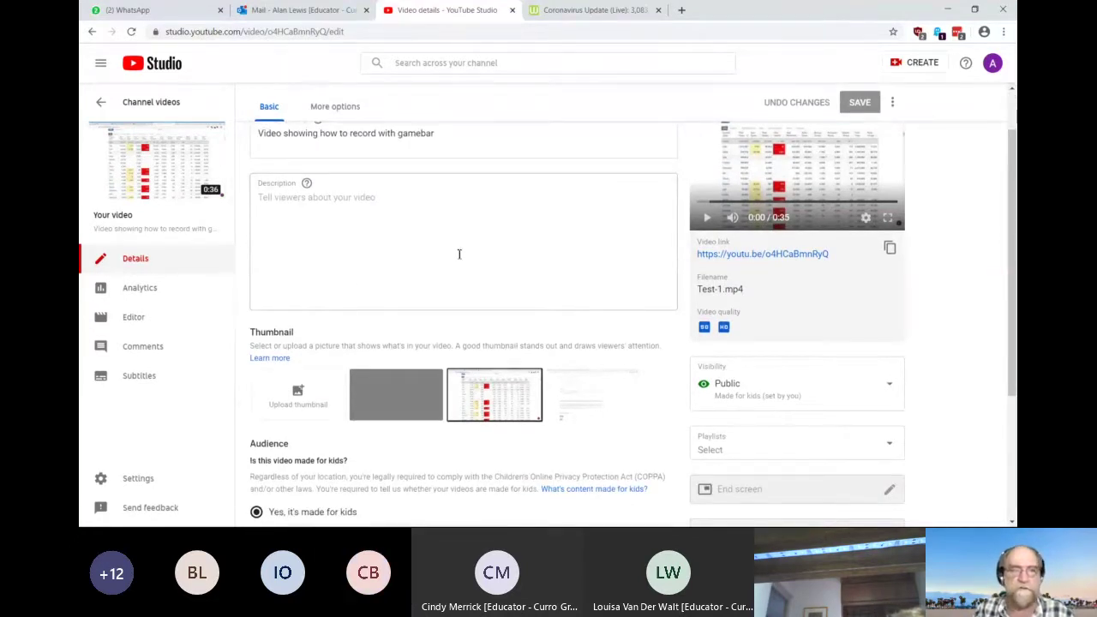
scroll(459, 254, down, 2)
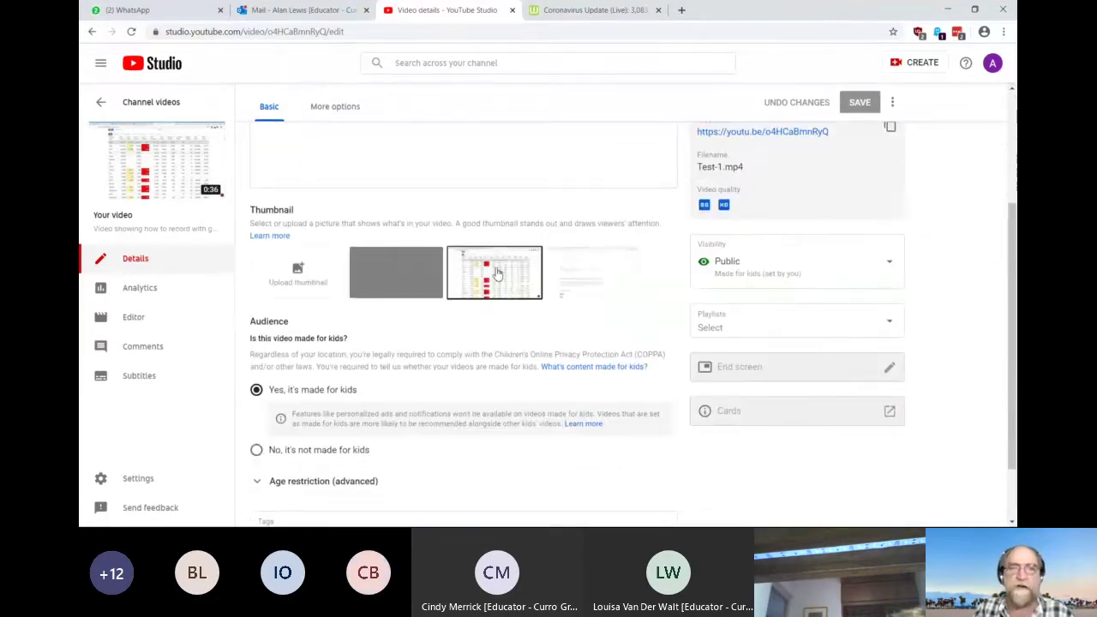
click(587, 278)
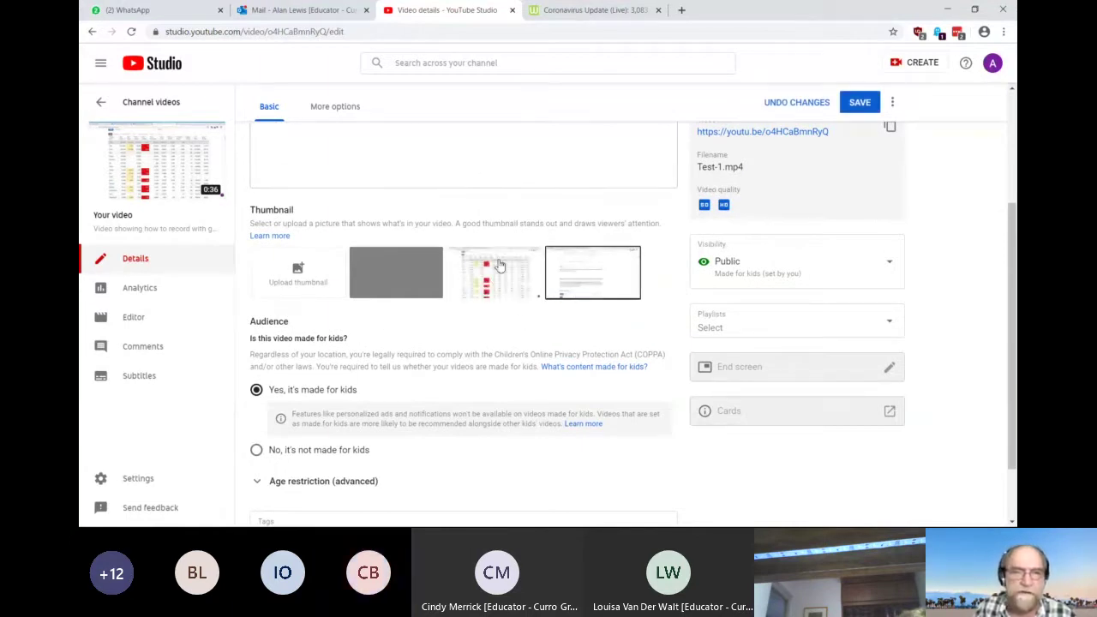
scroll(454, 334, down, 1)
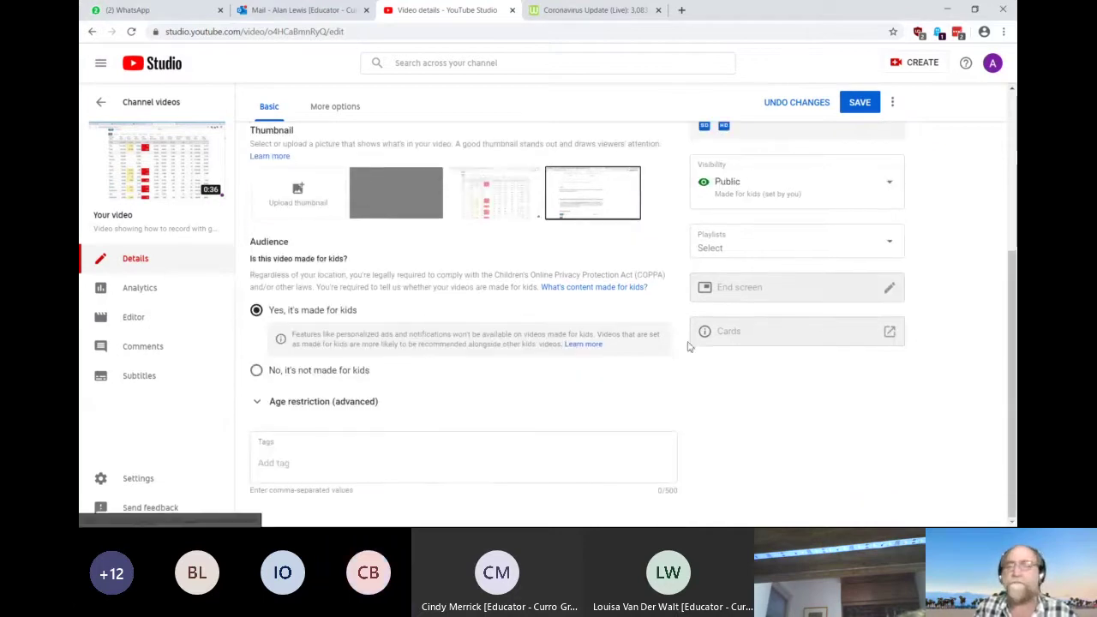
click(863, 103)
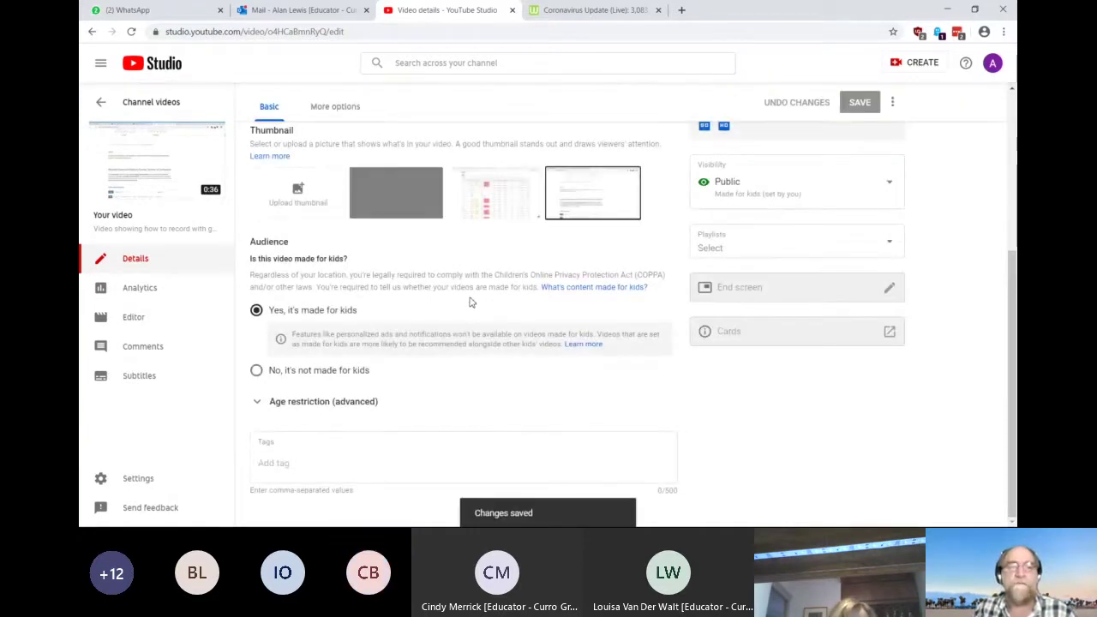
scroll(469, 301, up, 3)
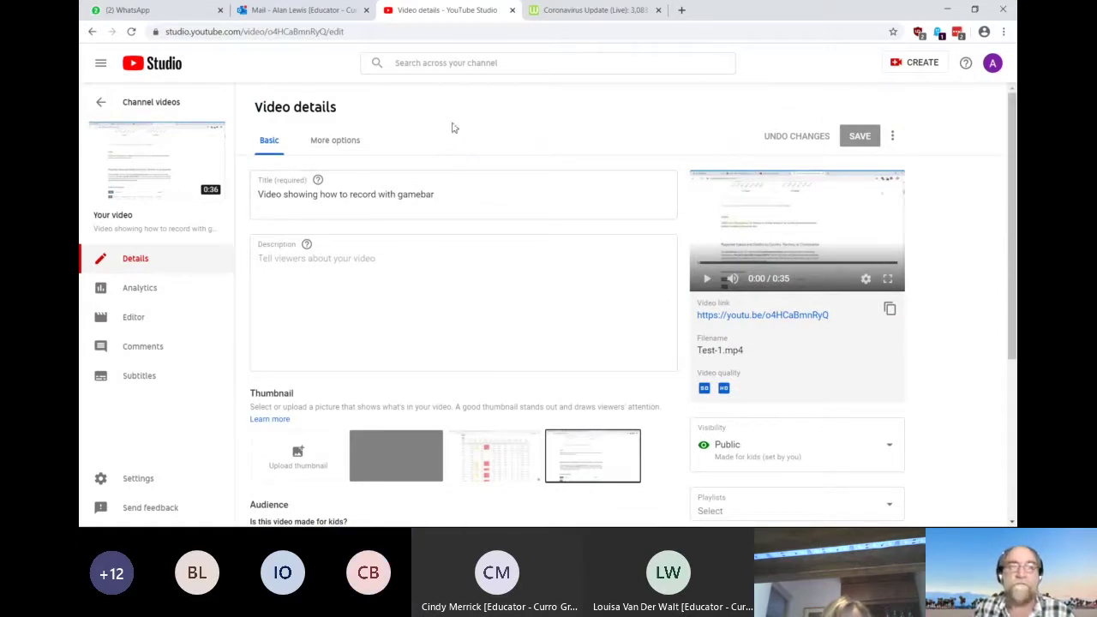
click(105, 101)
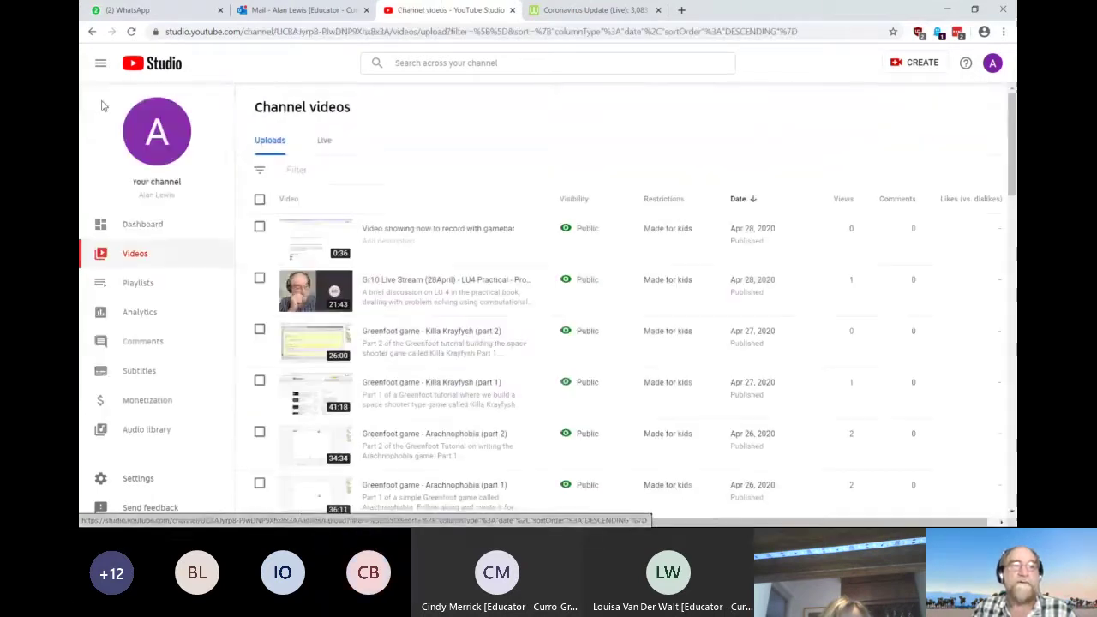
- Open the channel's public videos page and play "Video showing how to record with gamebar" in a new tab
click(159, 134)
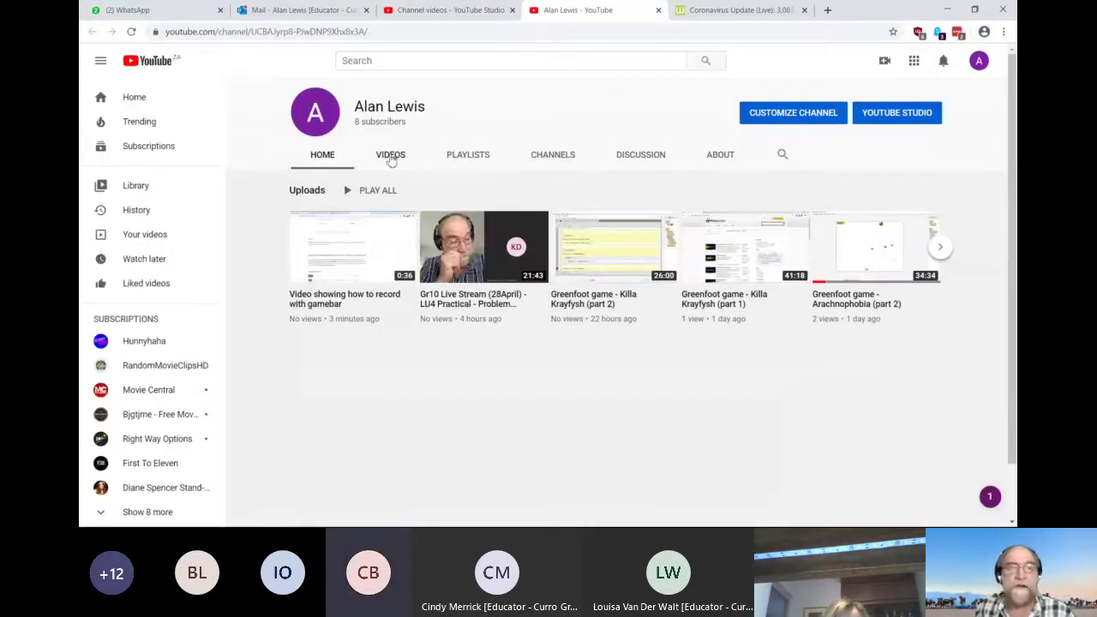
click(391, 155)
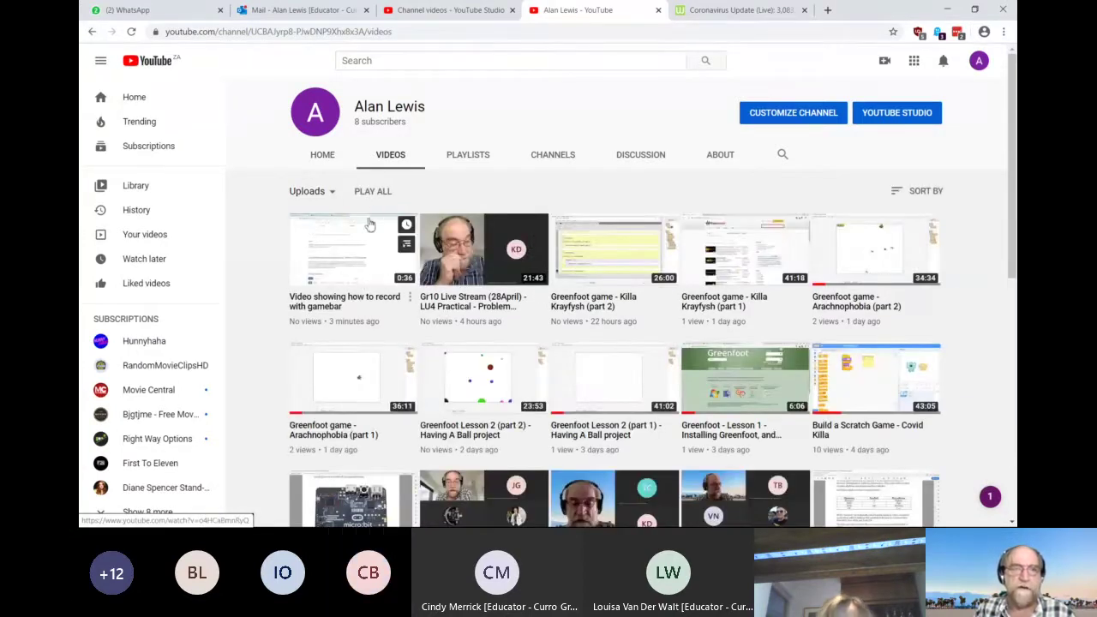
right_click(324, 304)
click(360, 313)
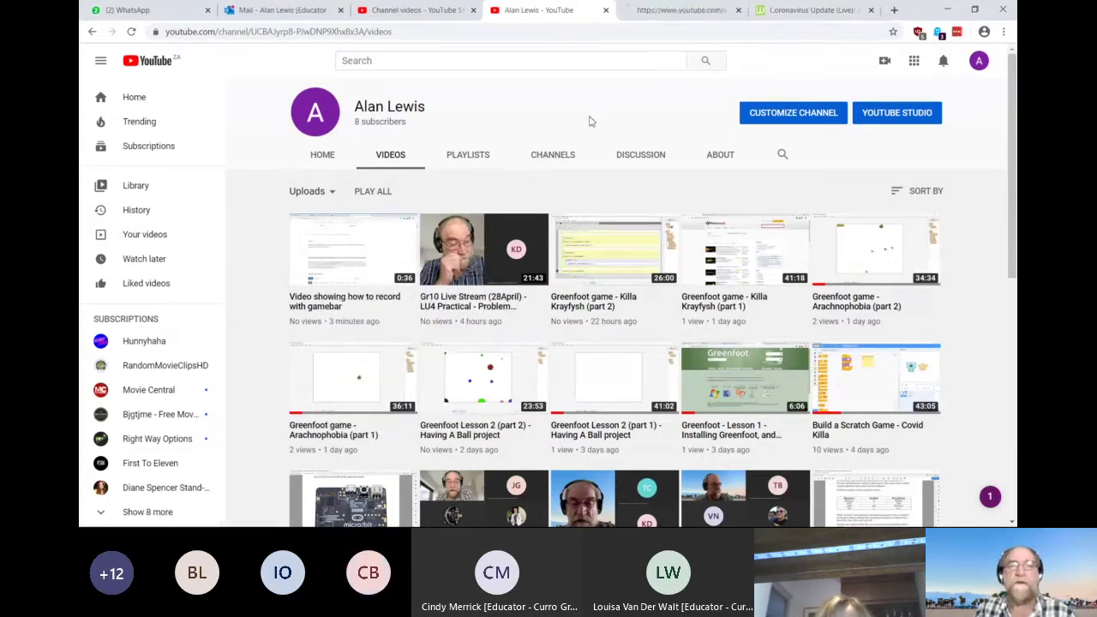
click(672, 11)
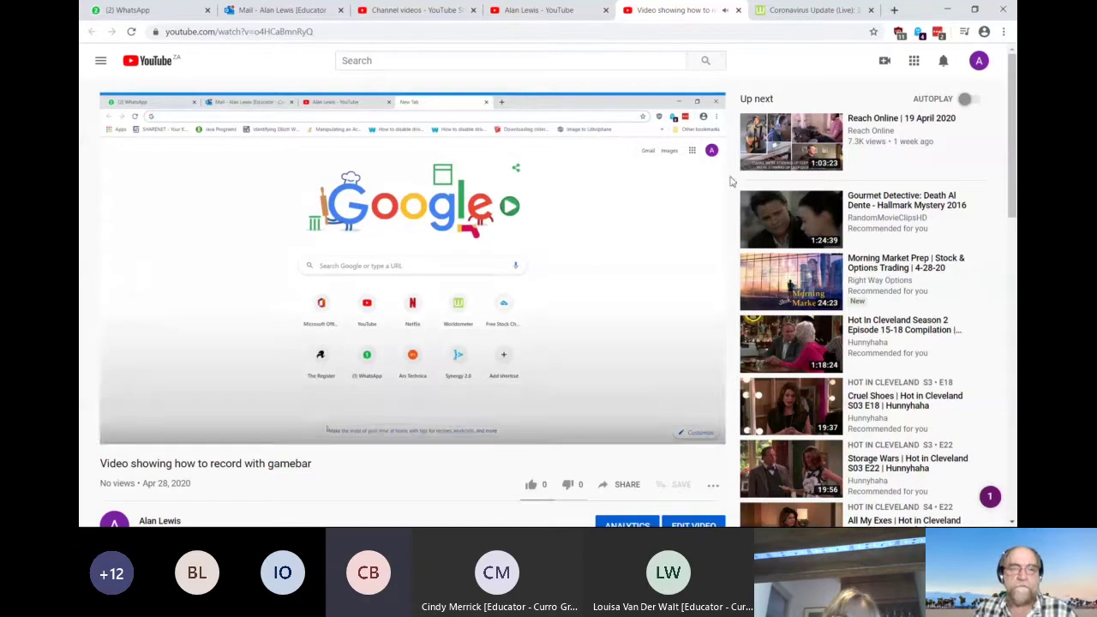
mouse_move(200, 326)
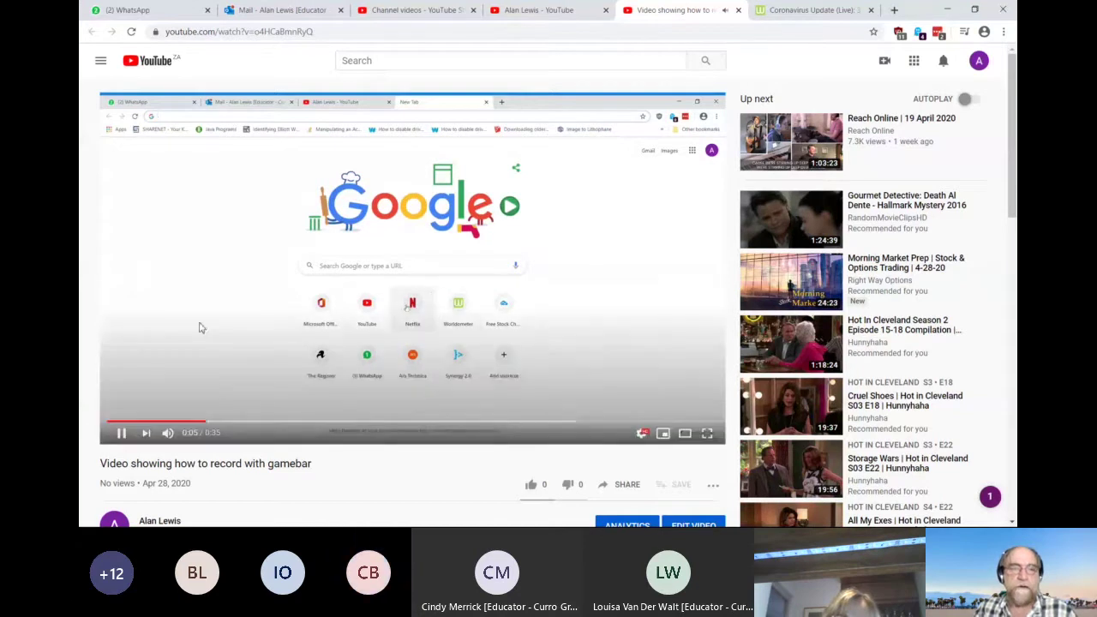
- Pause the video, set its playback quality to 144p, and play a few seconds to check how the picture looks at that resolution
click(121, 434)
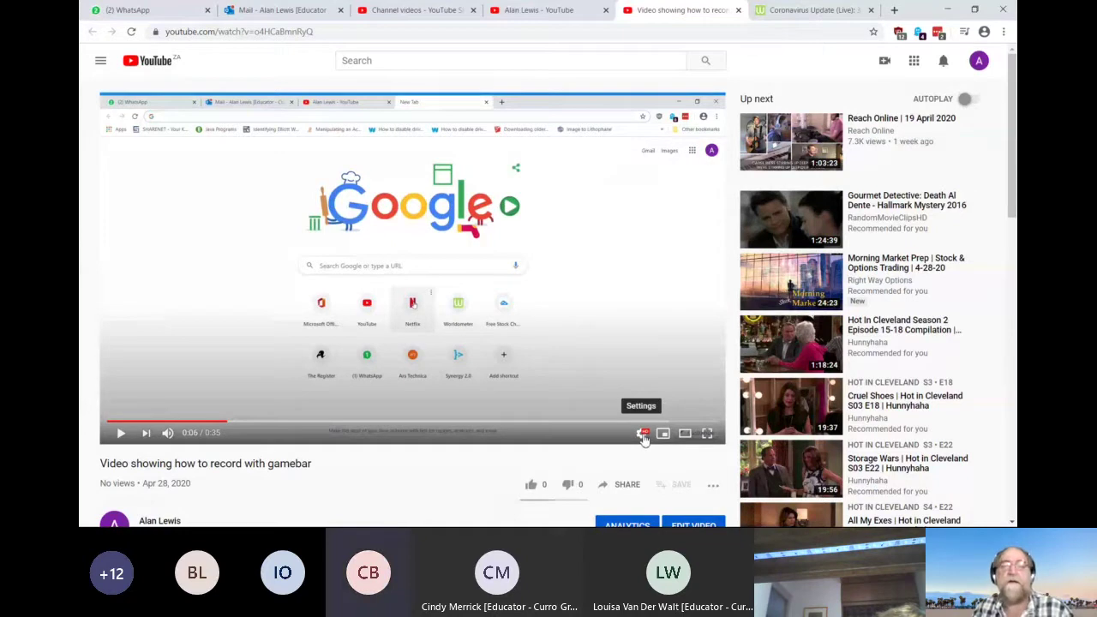
click(644, 435)
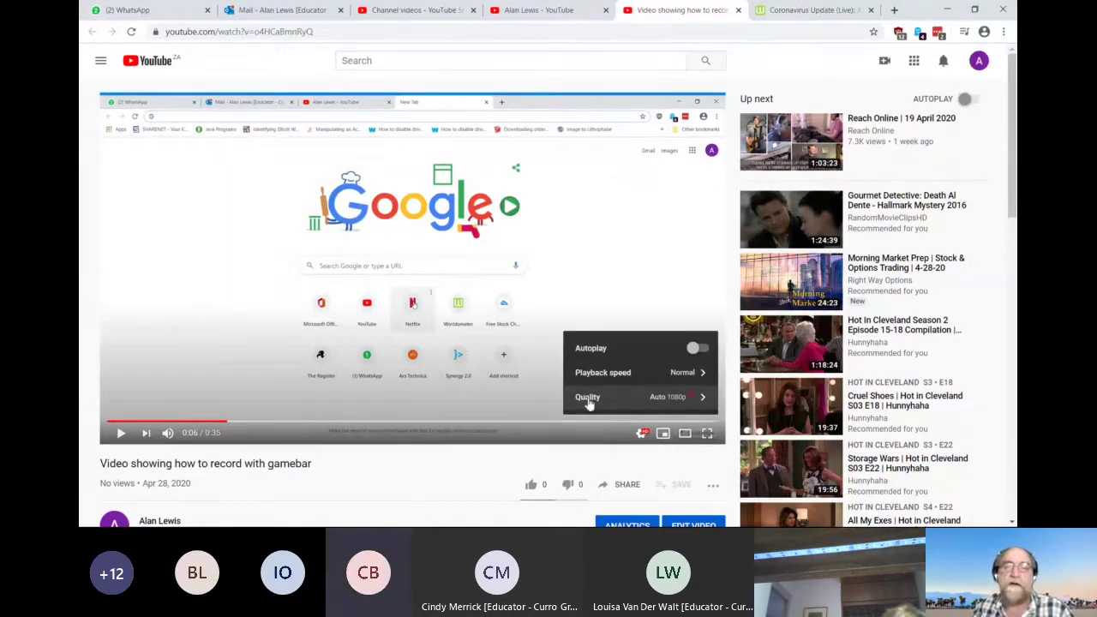
click(703, 399)
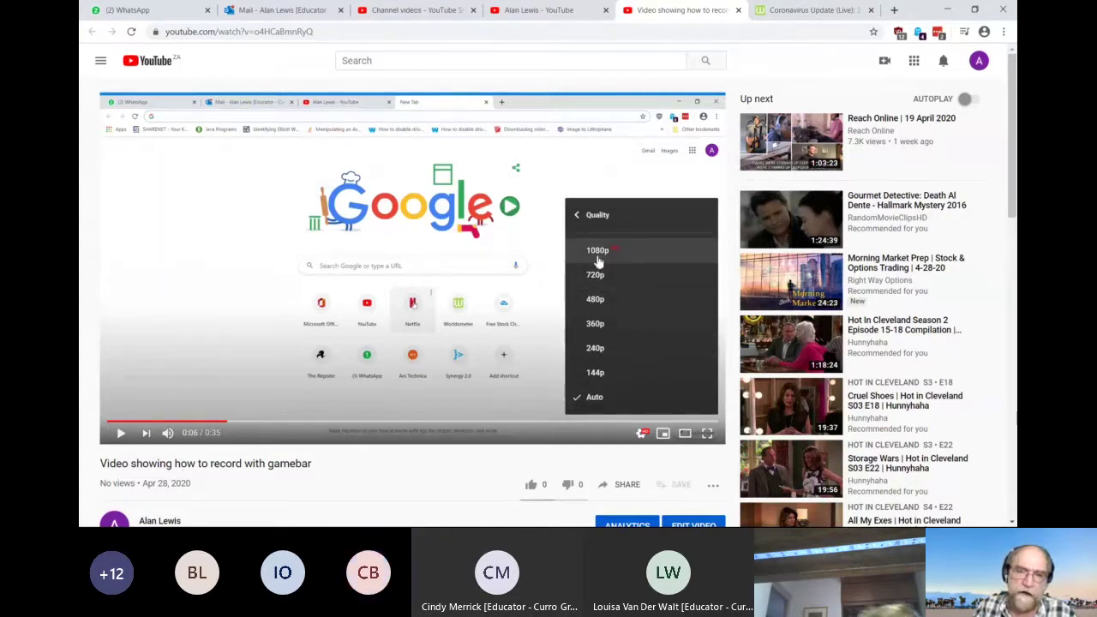
click(594, 375)
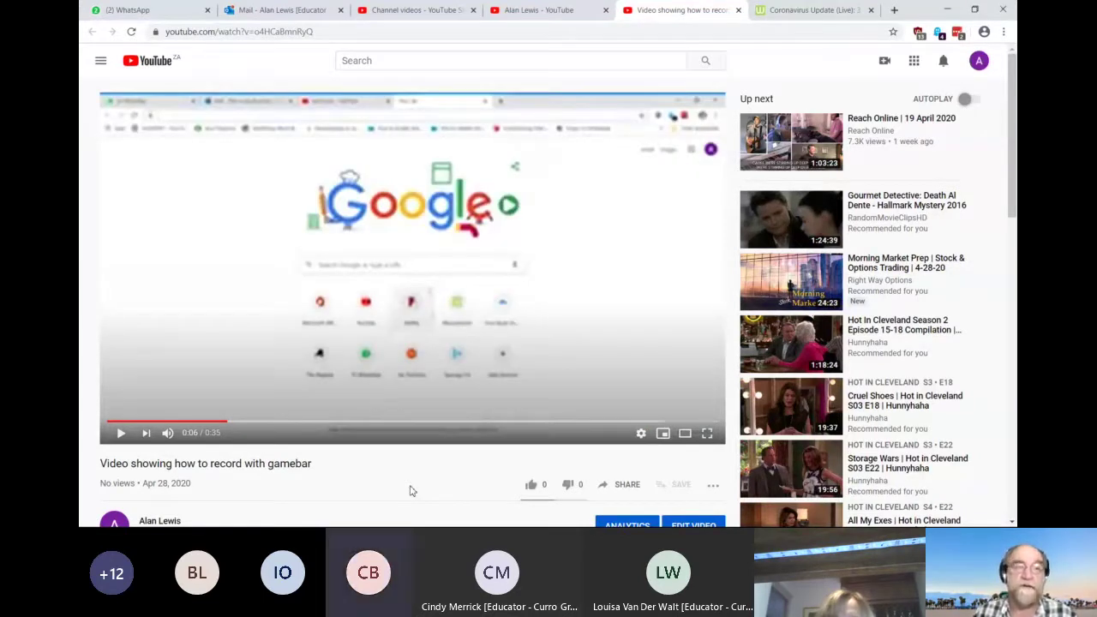
click(121, 432)
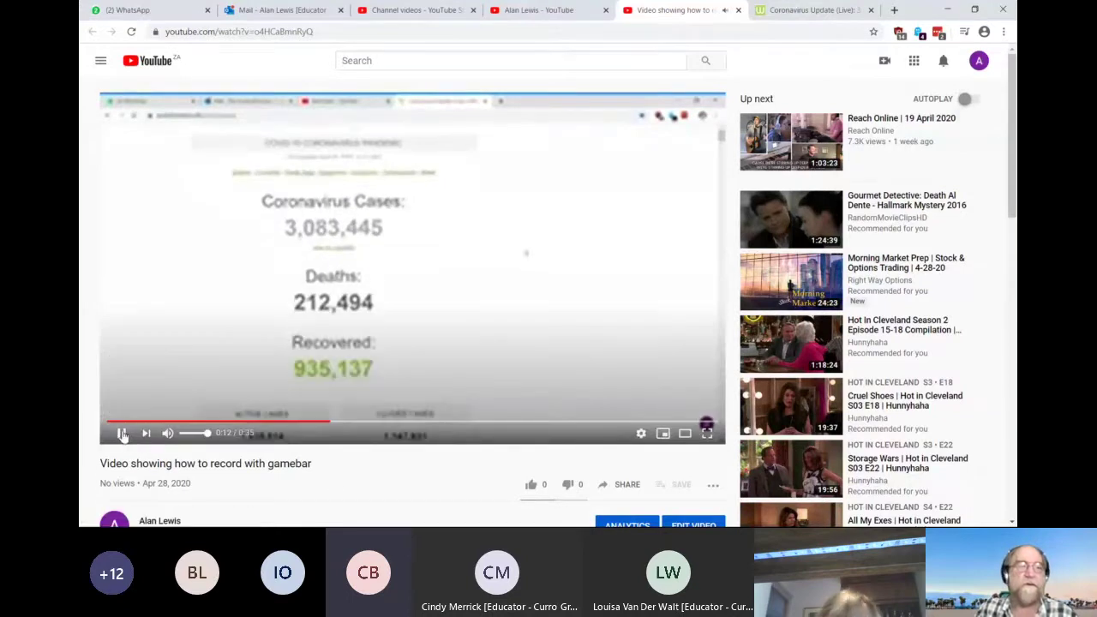
click(123, 434)
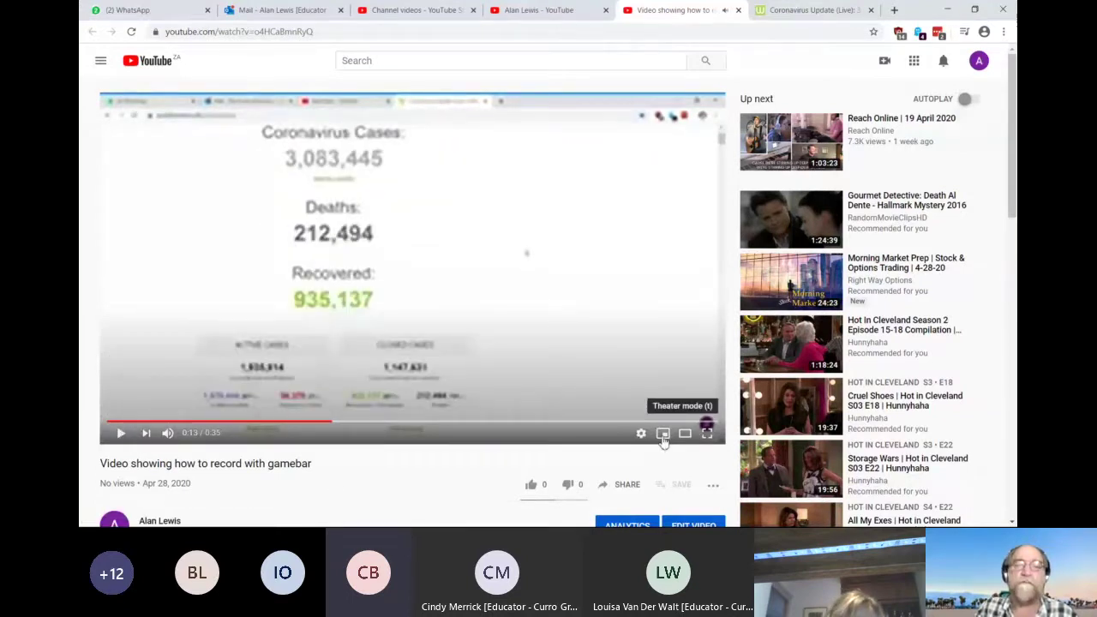
- Set the paused video's playback quality to 480p
click(640, 432)
click(672, 395)
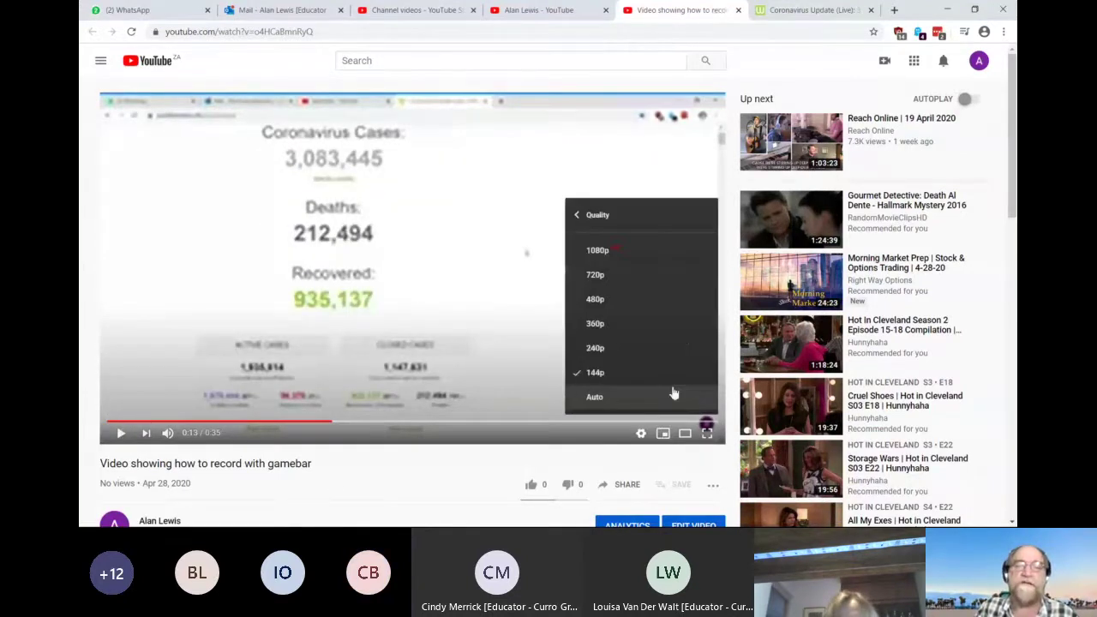
click(595, 299)
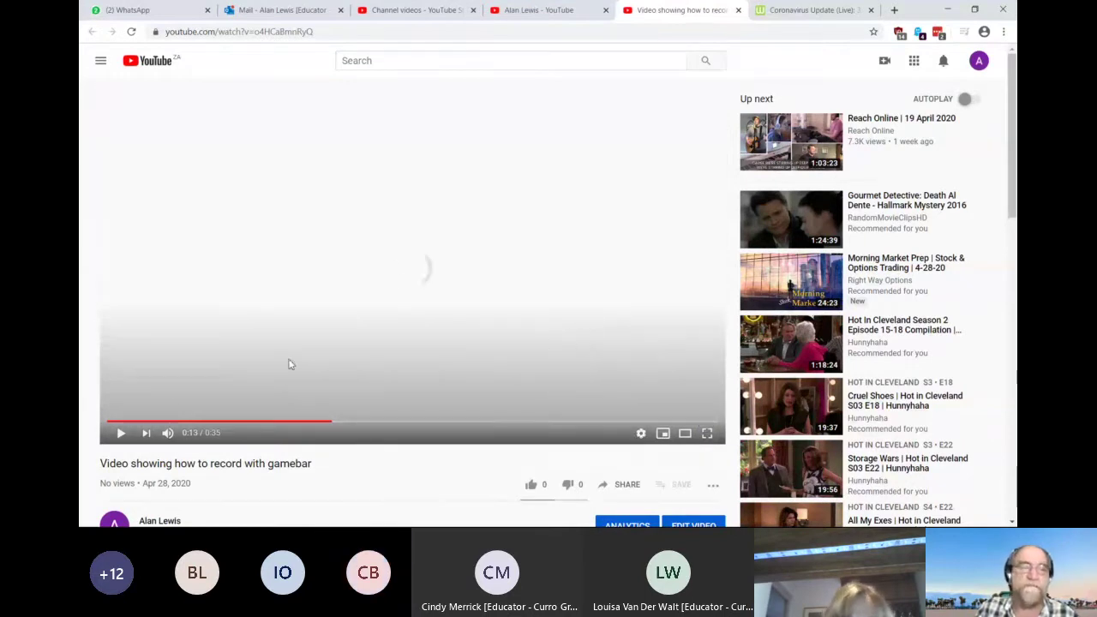